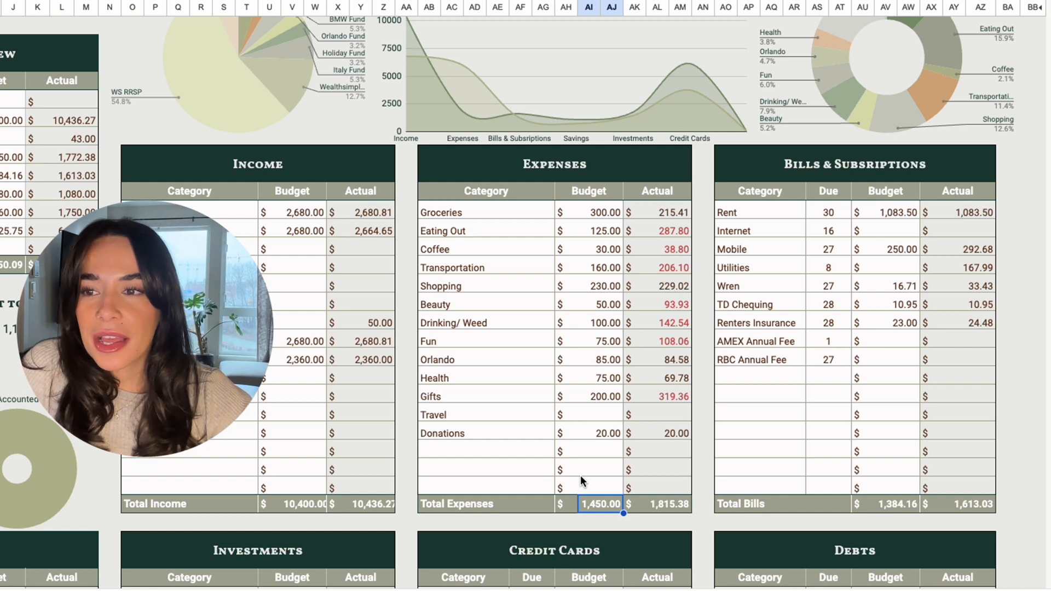
Compare the budget and actual amounts in the Expenses table for the categories from Groceries down to Shopping.
click(594, 214)
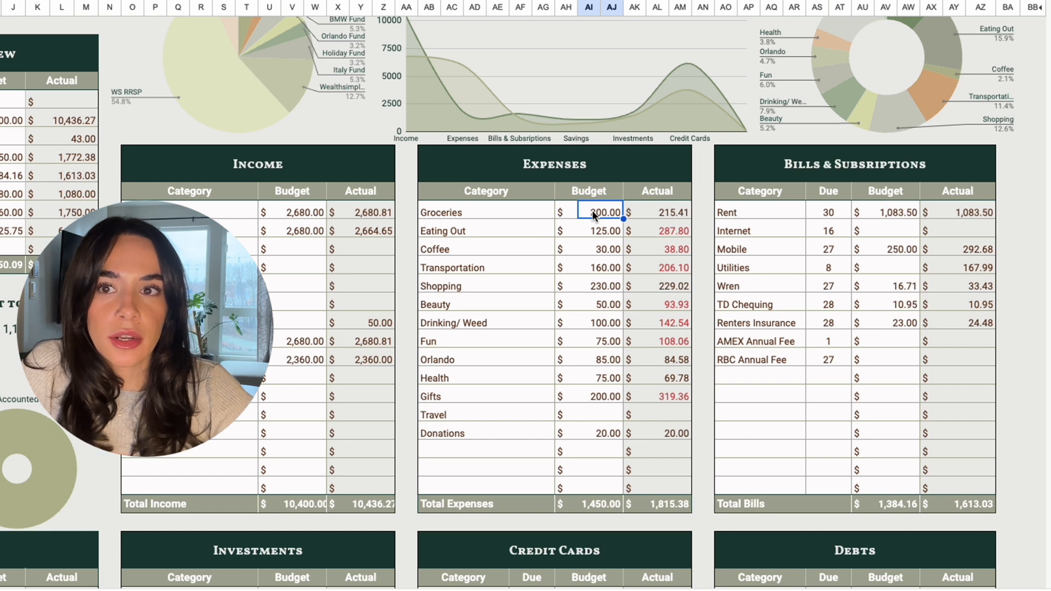
key(Right)
click(663, 212)
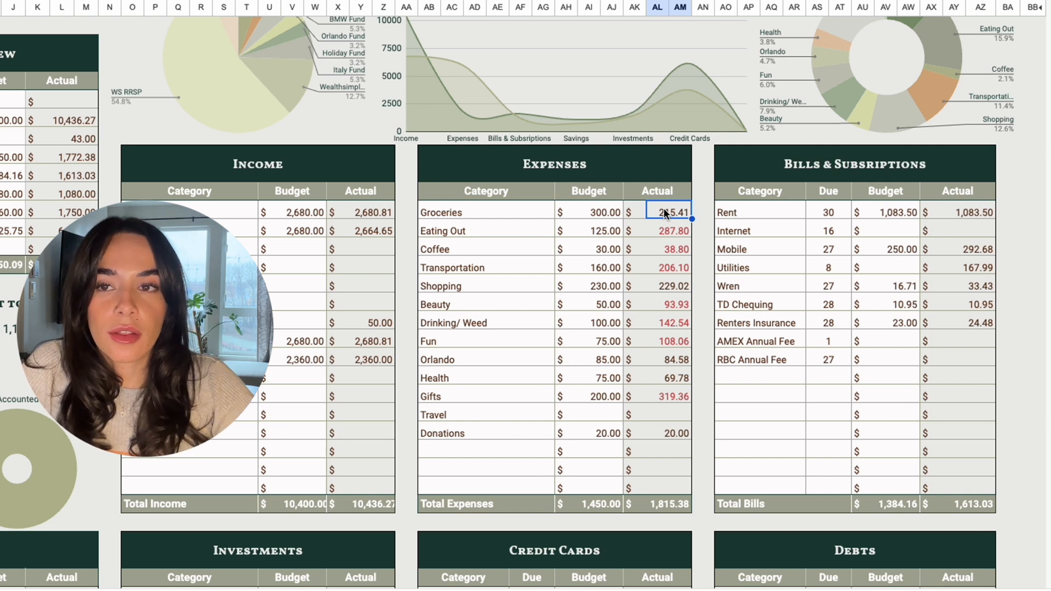
click(681, 230)
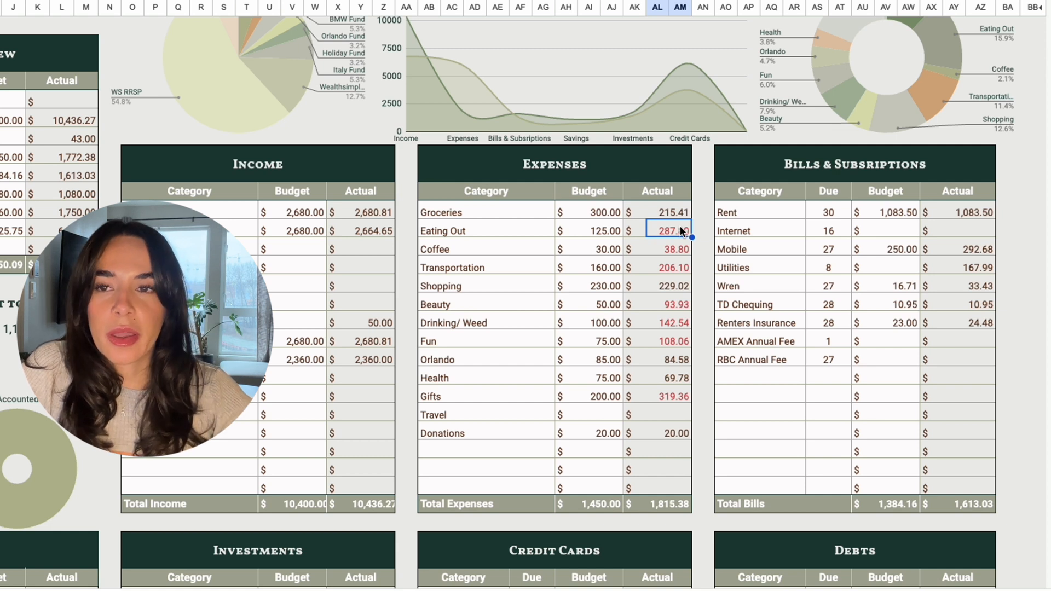
click(677, 213)
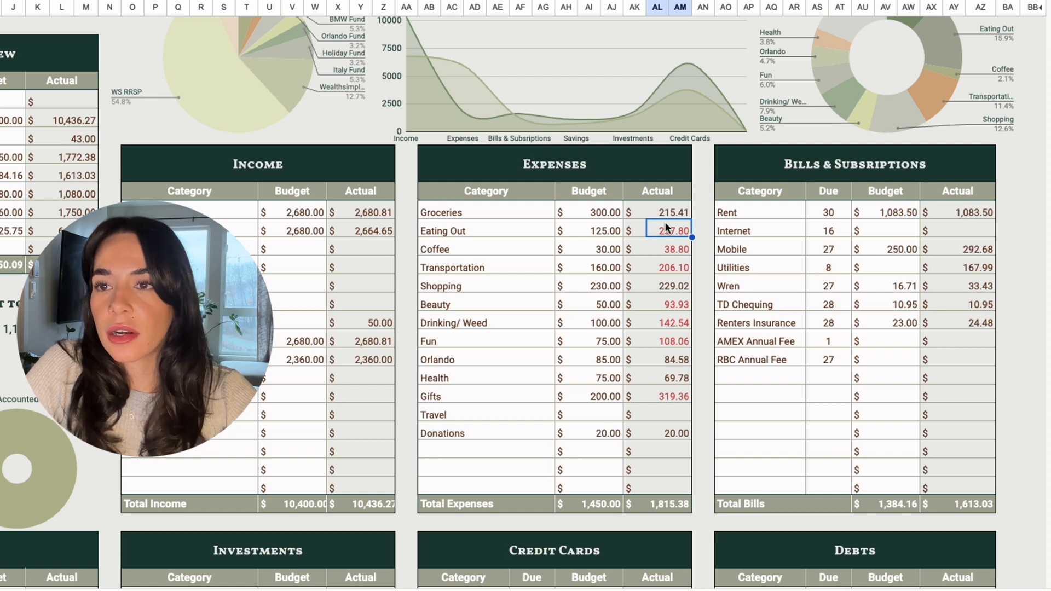
click(609, 230)
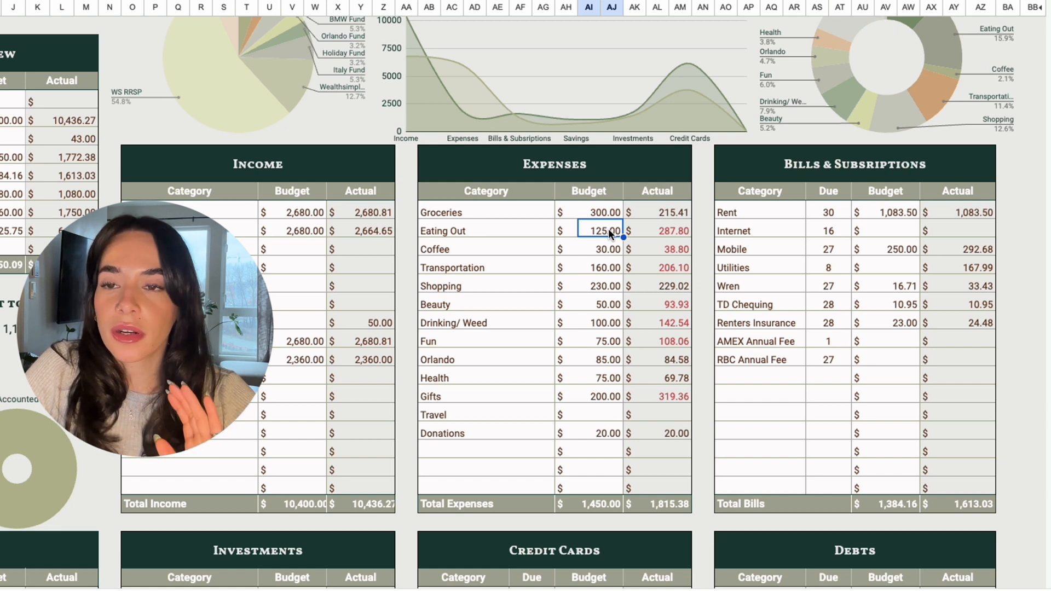
click(612, 261)
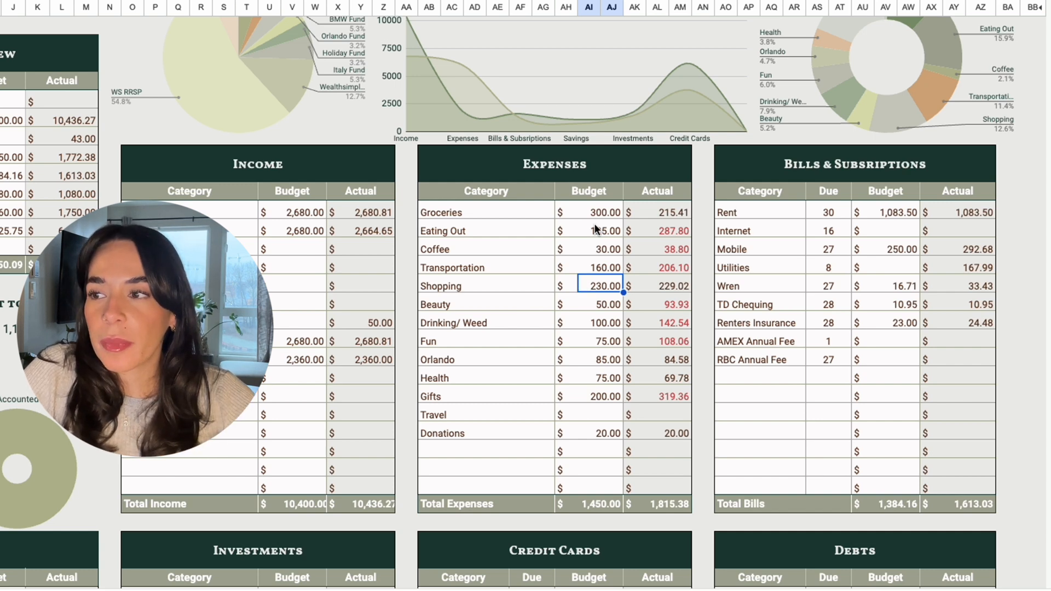
Check the logged transactions in the Expense Tracker, including the Shopping entries, and return to the Expenses table.
scroll(595, 225, down, 1)
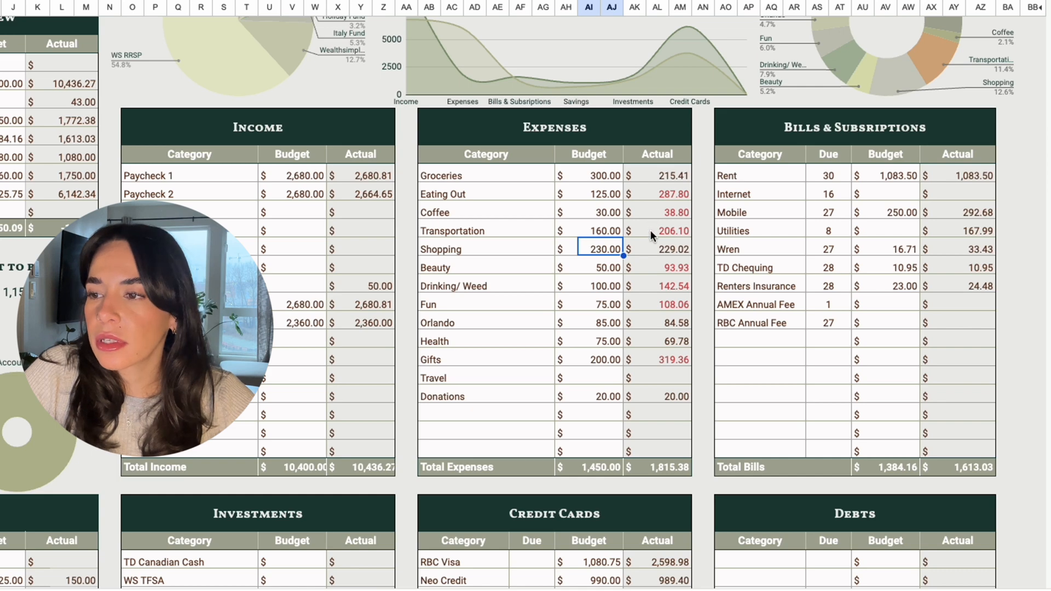
scroll(652, 235, down, 15)
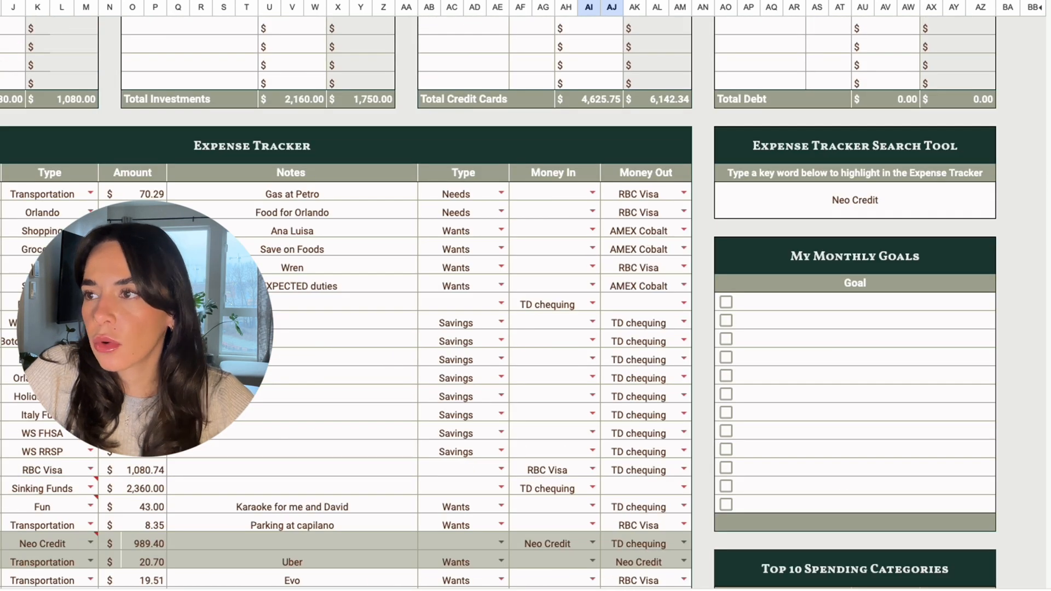
scroll(346, 302, up, 15)
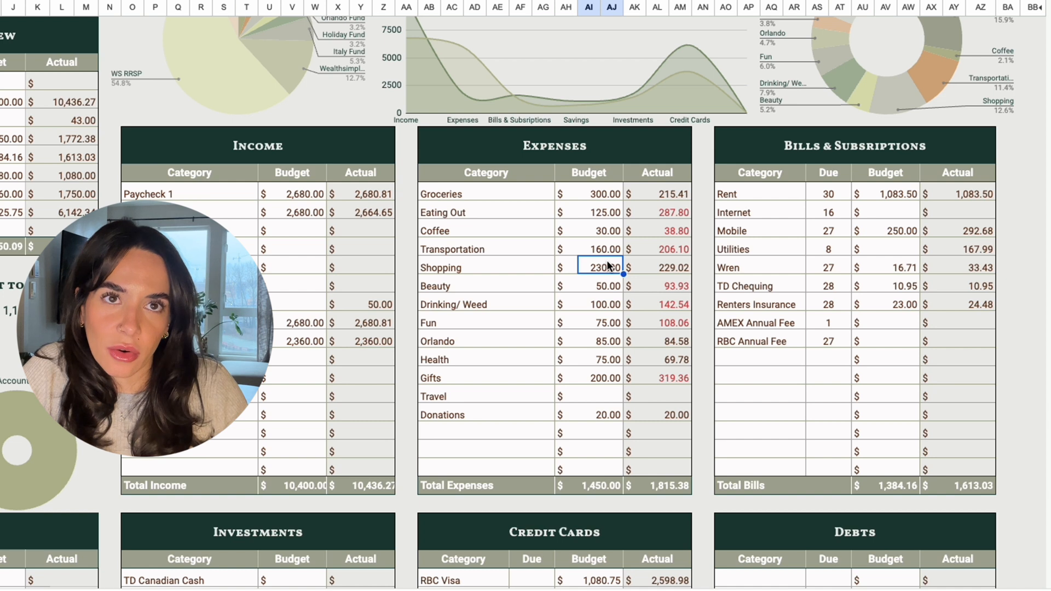
Review the Beauty, Drinking/ Weed and Fun budgets against their actual spending in the Expenses table.
click(620, 285)
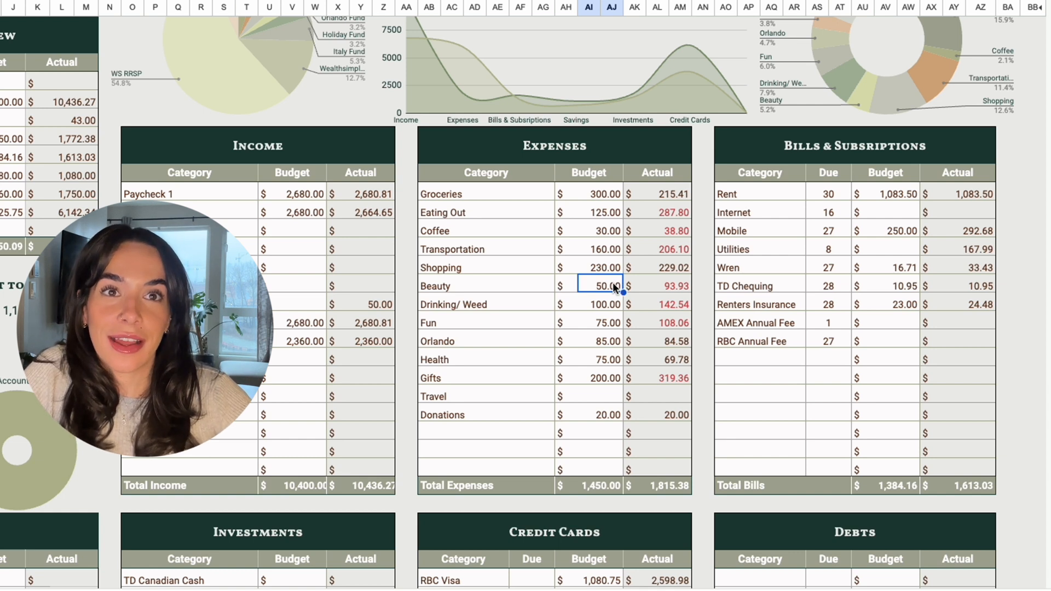
click(600, 309)
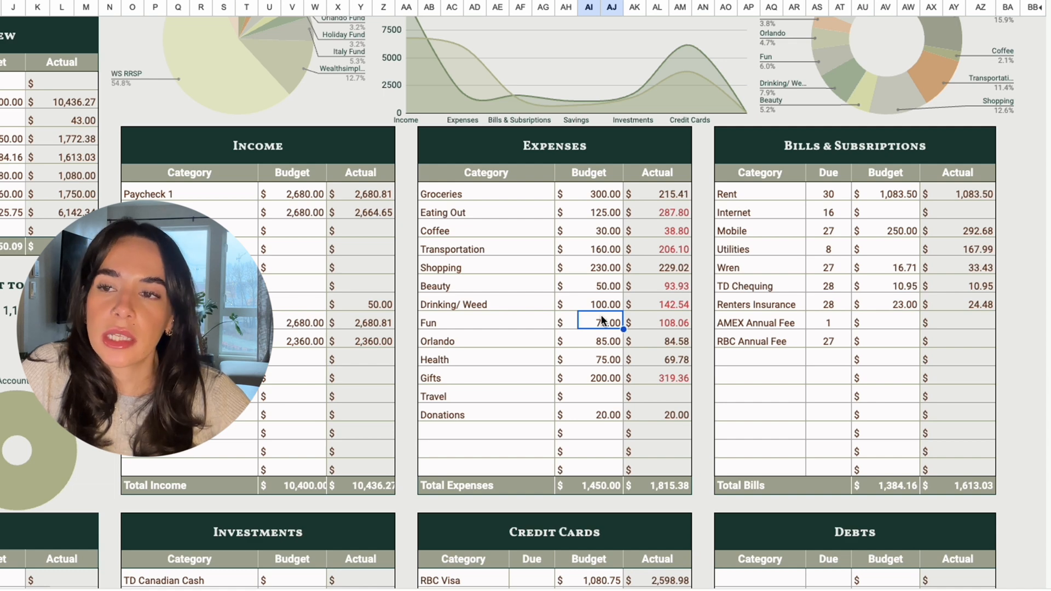
click(499, 318)
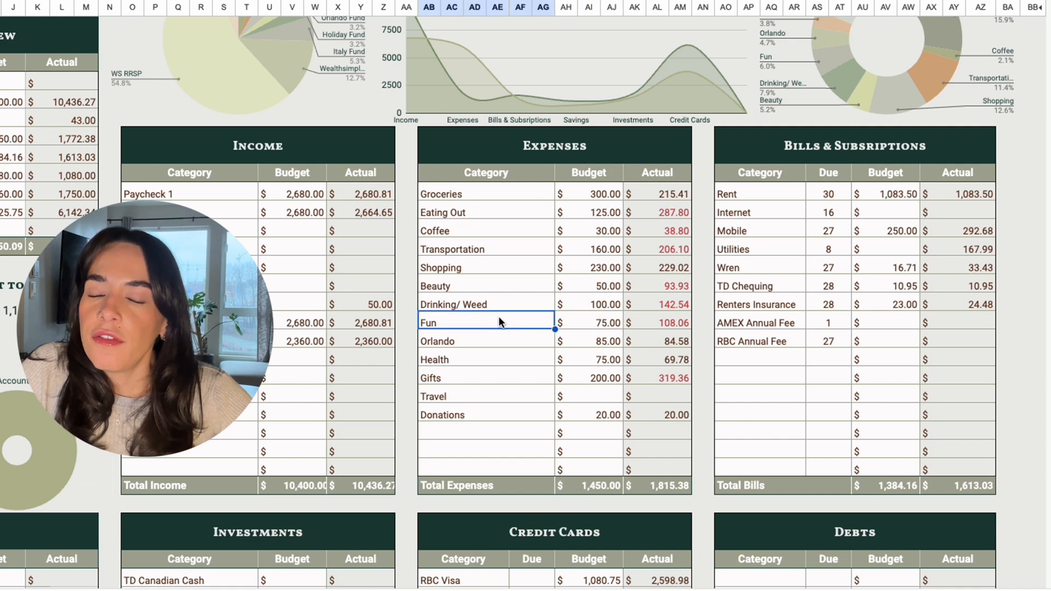
click(604, 323)
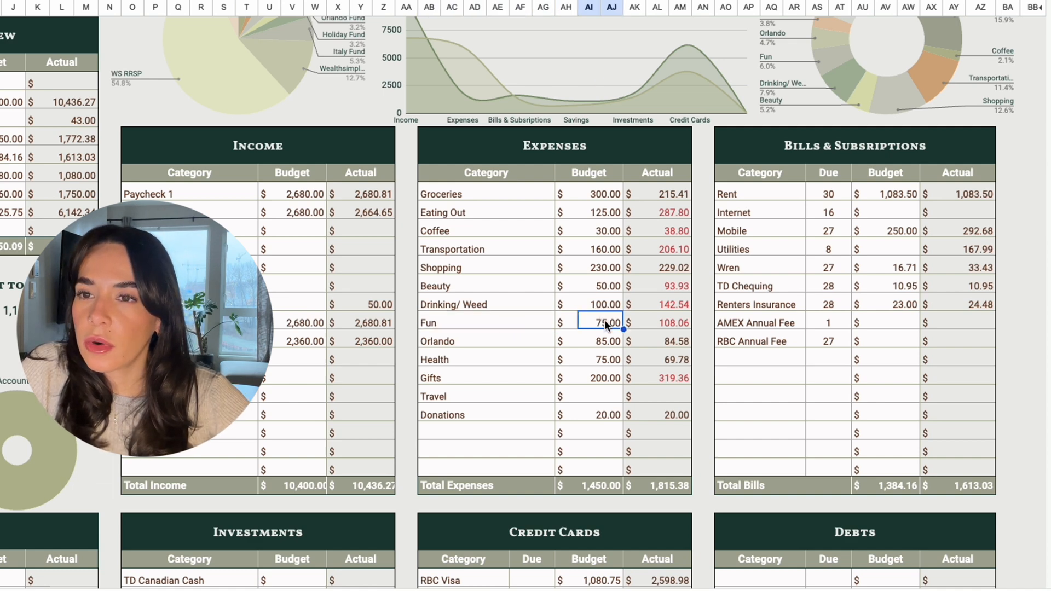
scroll(606, 323, down, 3)
scroll(606, 323, up, 3)
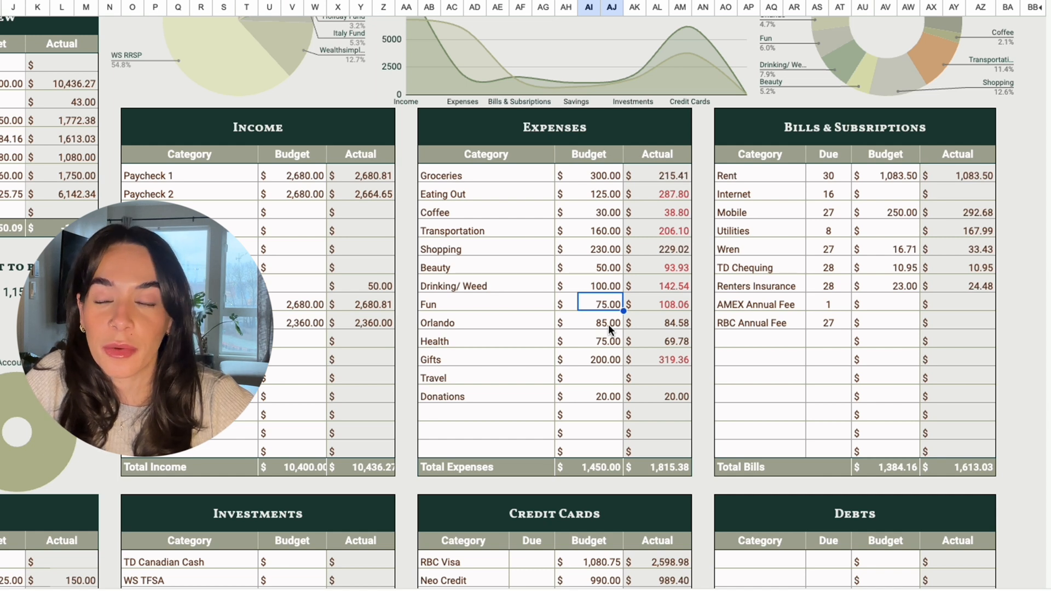
Review the Orlando, Health, Gifts and Donations budgets against their actual amounts in the Expenses table.
click(609, 323)
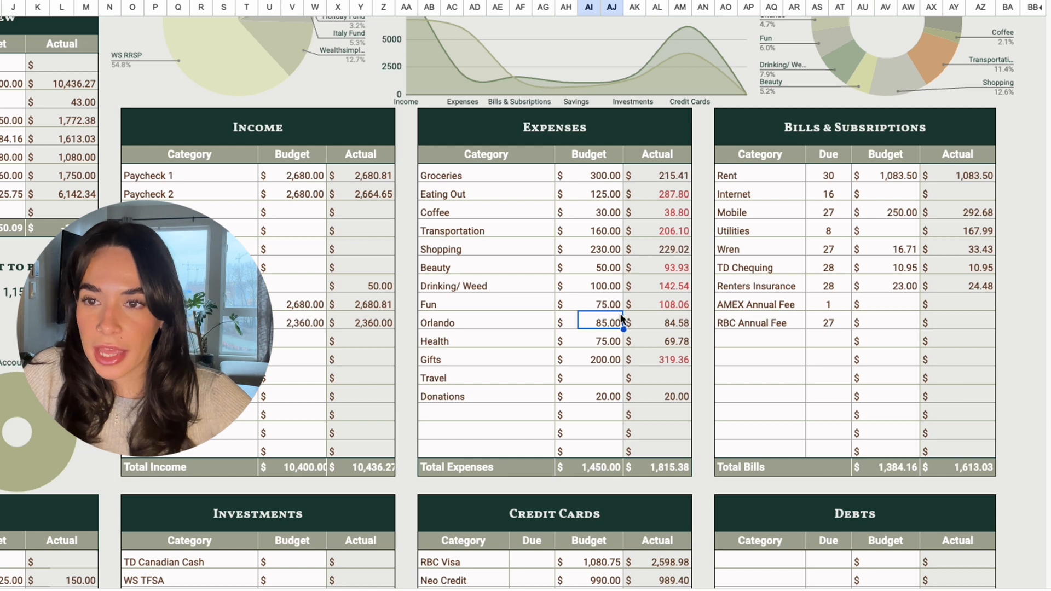
click(661, 305)
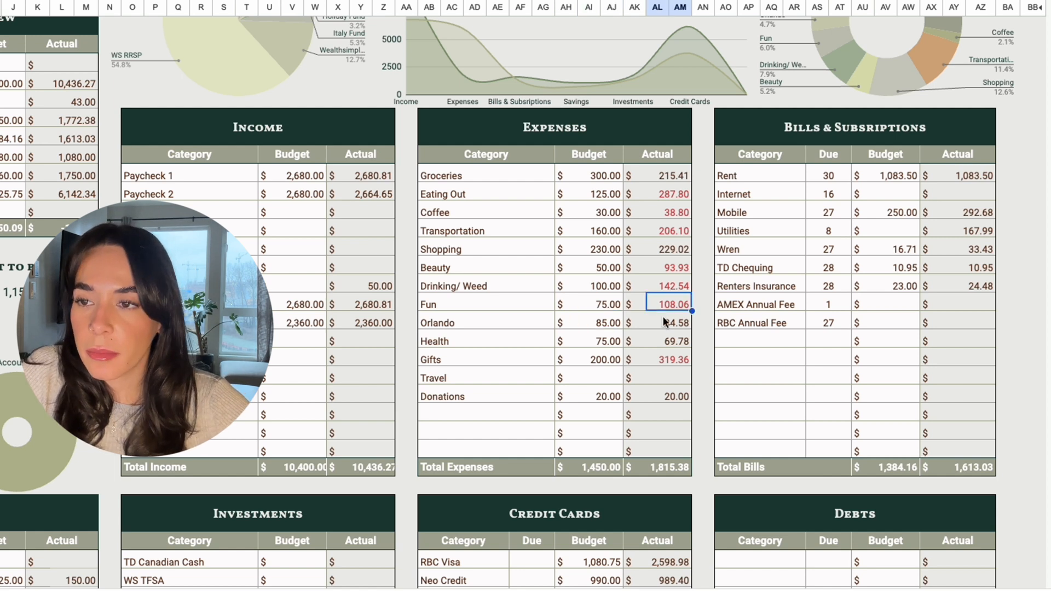
click(605, 340)
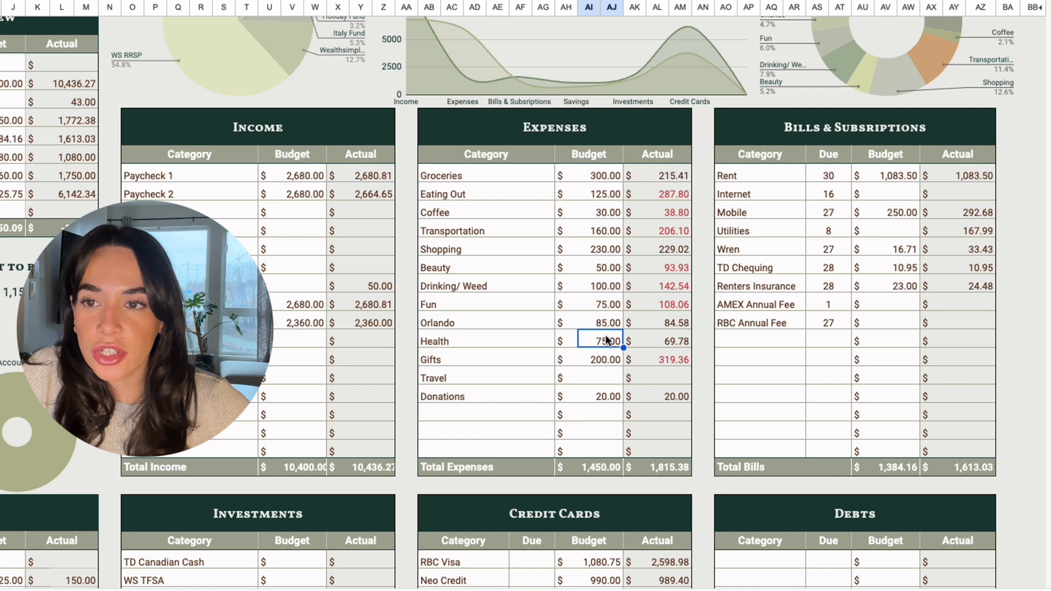
click(523, 359)
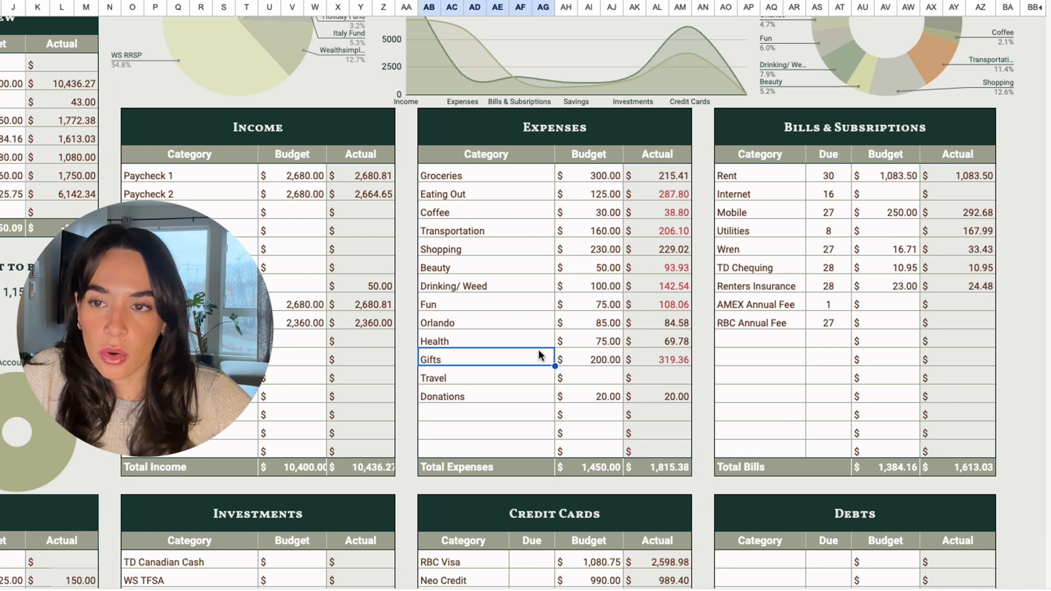
click(598, 354)
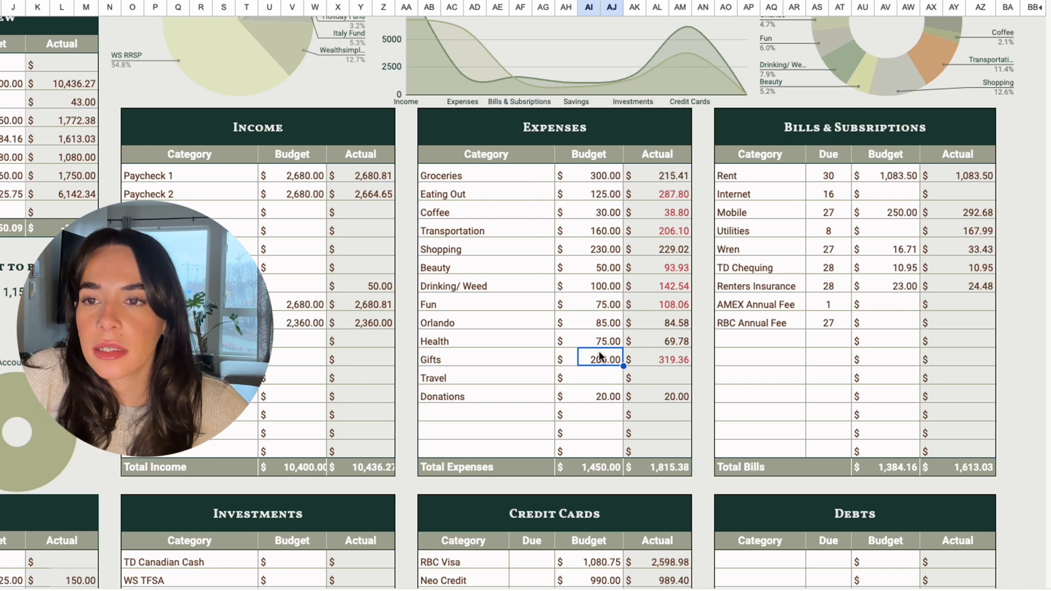
click(607, 394)
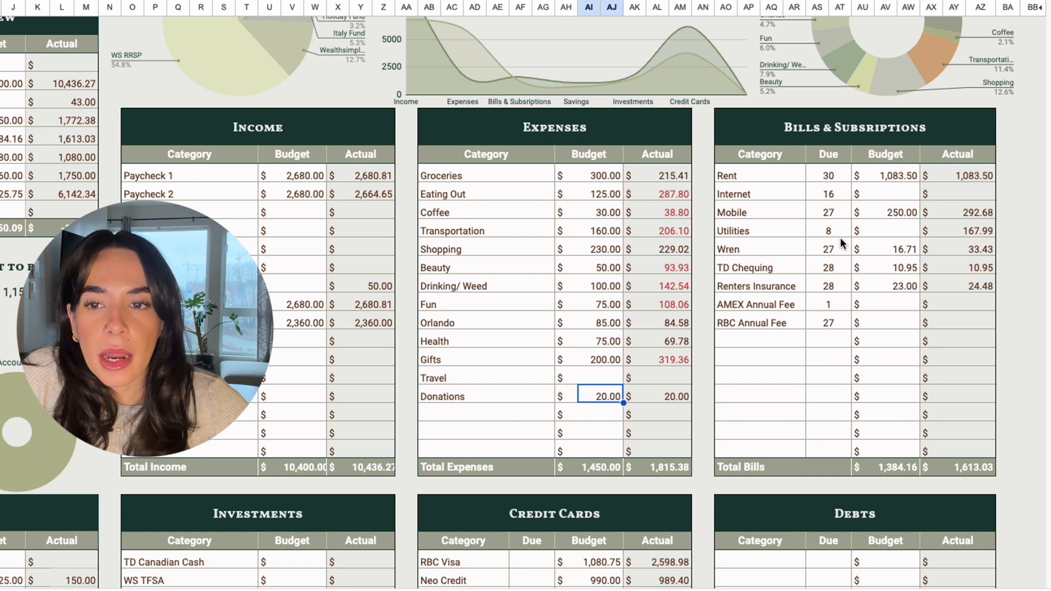
Examine the actual bill amounts and the budget and actual figures in the Savings, Investments and Credit Cards tables.
click(960, 211)
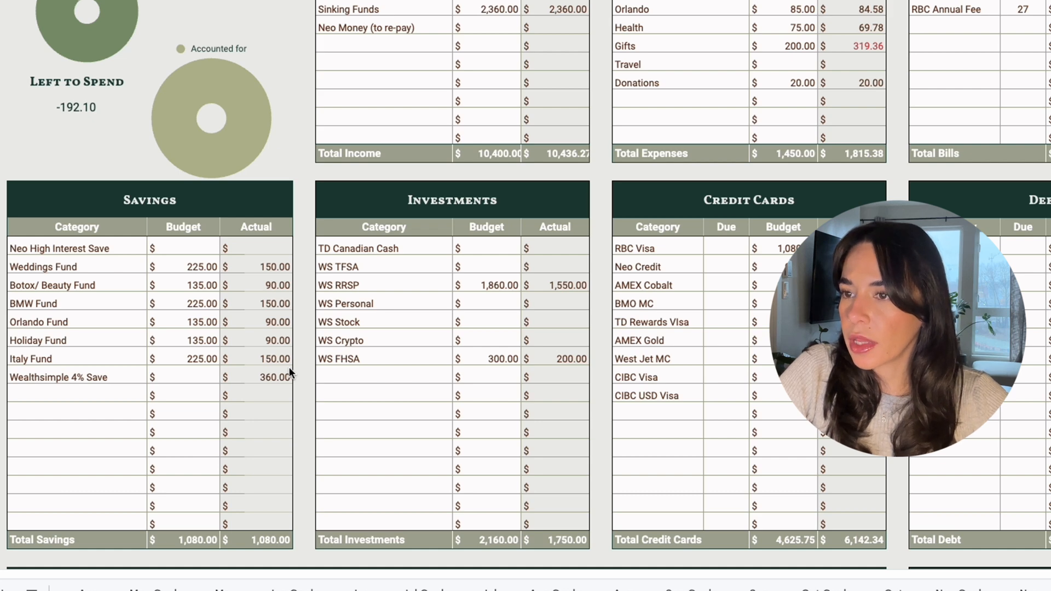
scroll(356, 236, down, 3)
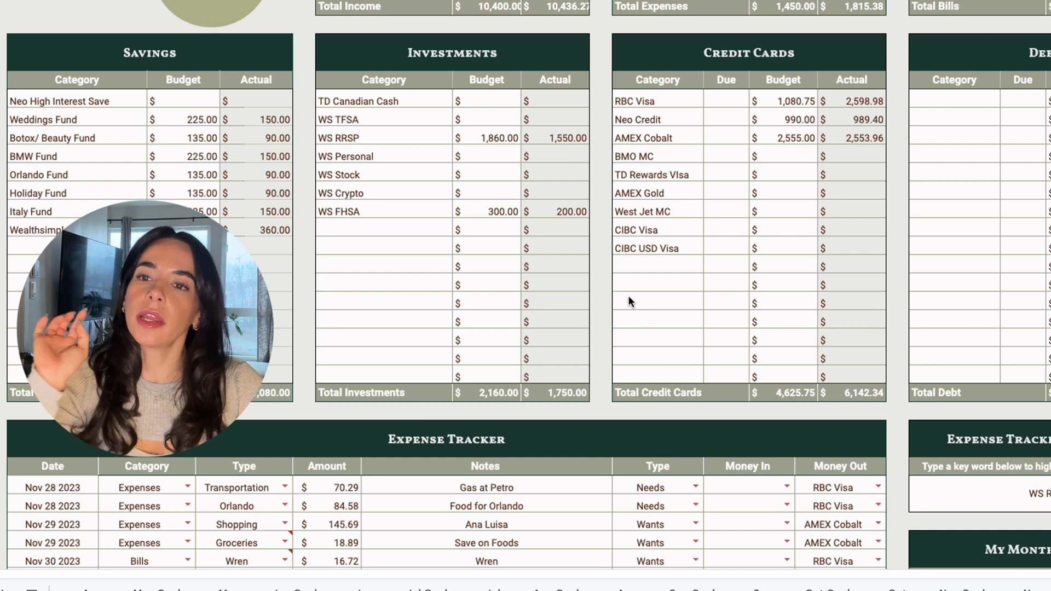
scroll(629, 296, up, 5)
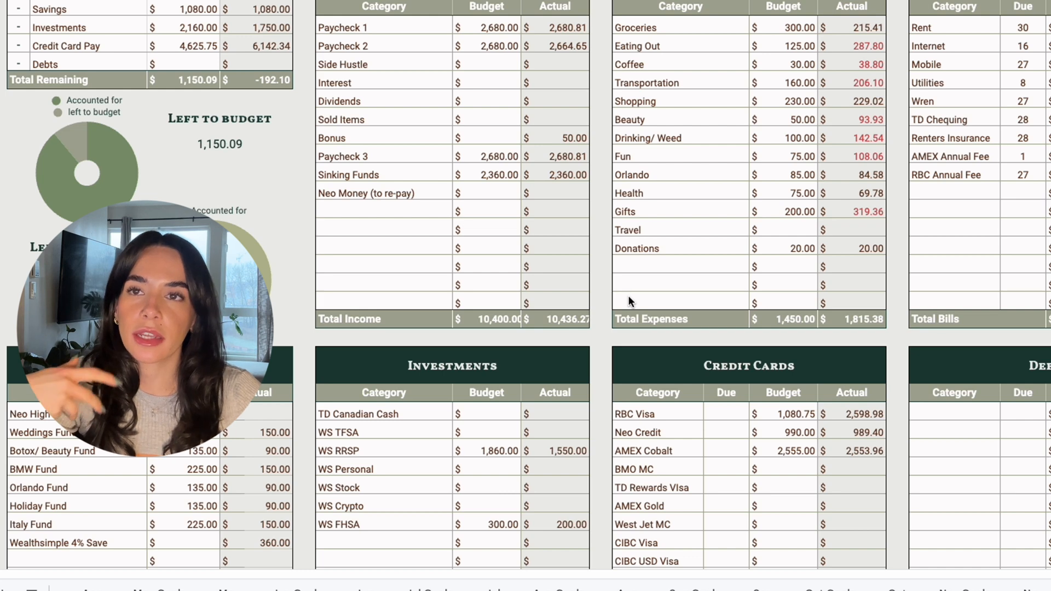
scroll(635, 284, up, 1)
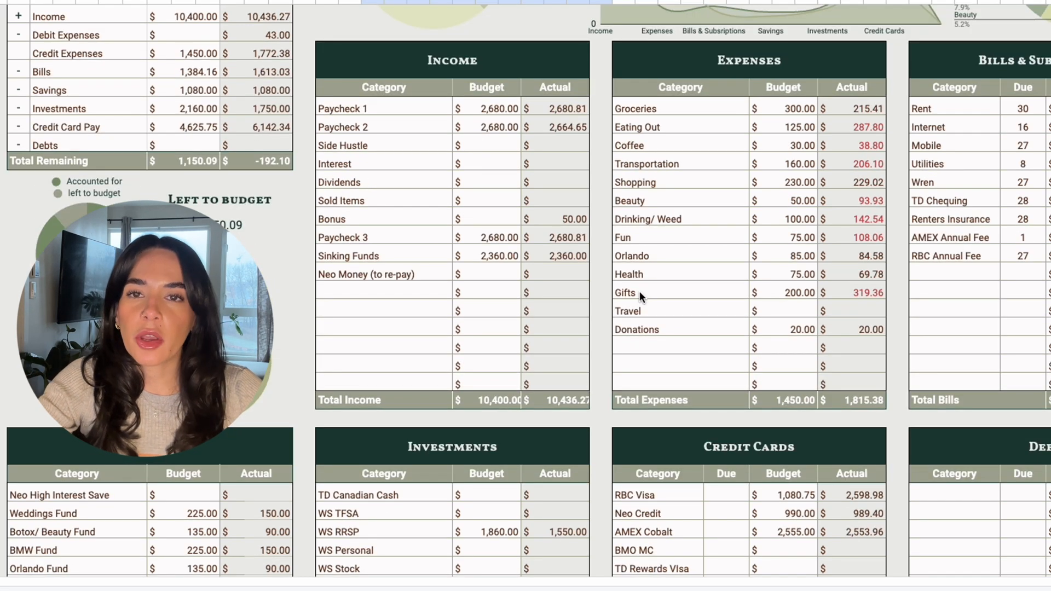
Examine the 50/30/20 Split and Expense Split charts at the start of the December budget sheet.
scroll(687, 275, up, 5)
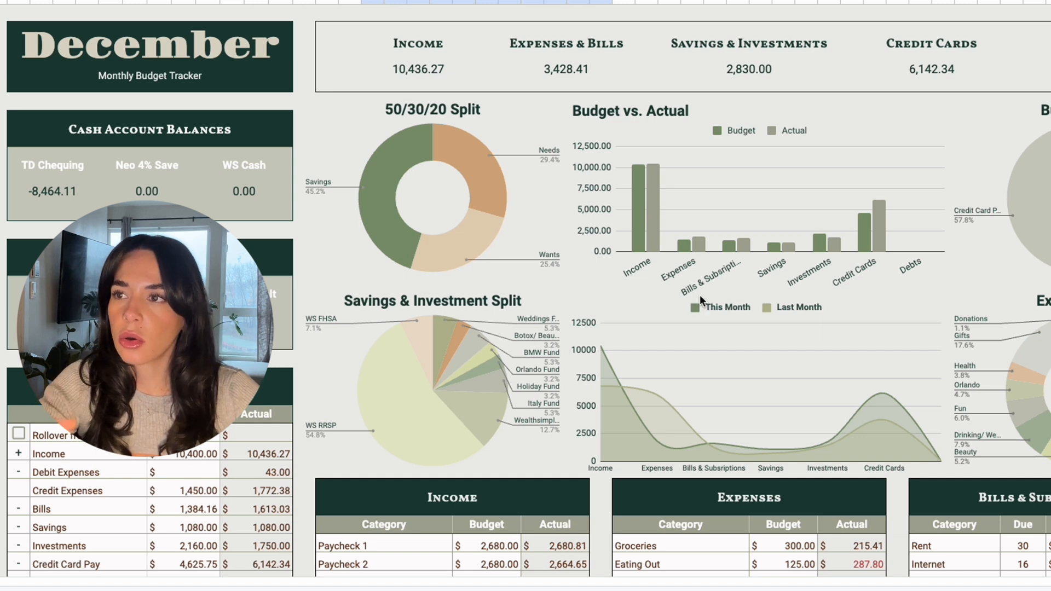
click(502, 217)
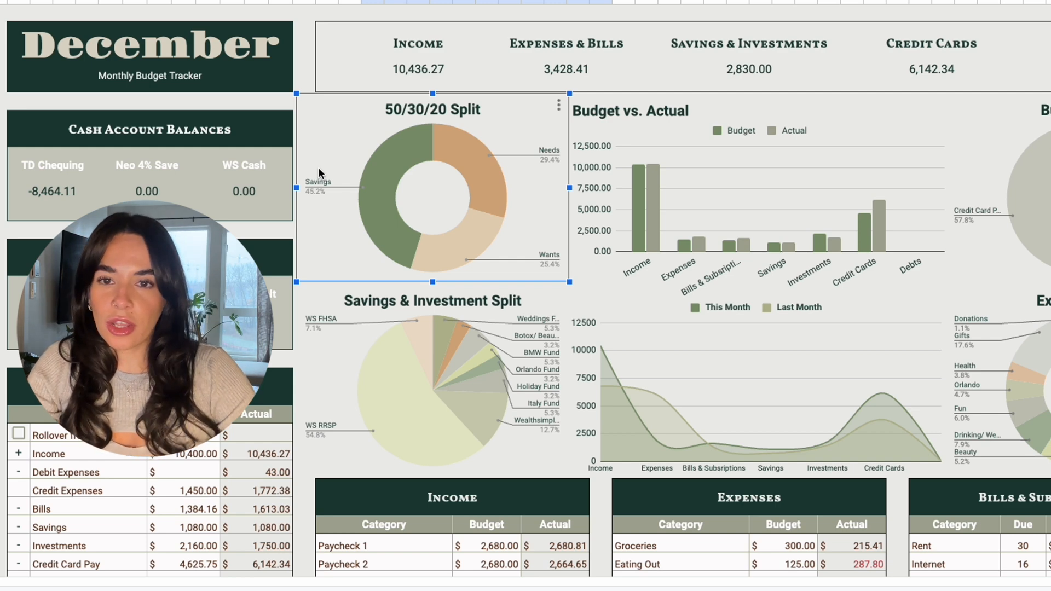
scroll(659, 336, right, 5)
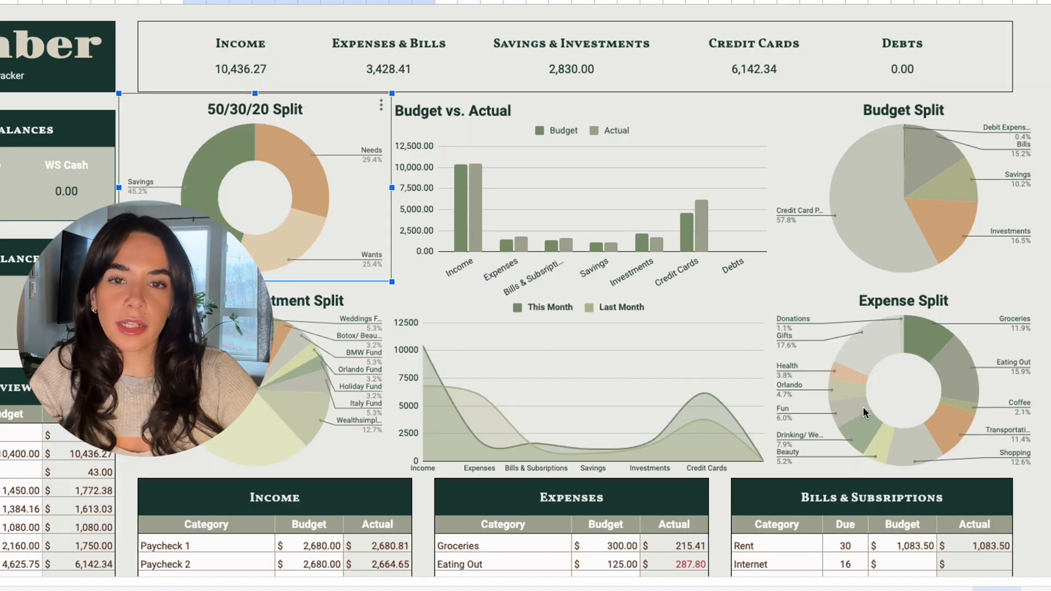
click(905, 445)
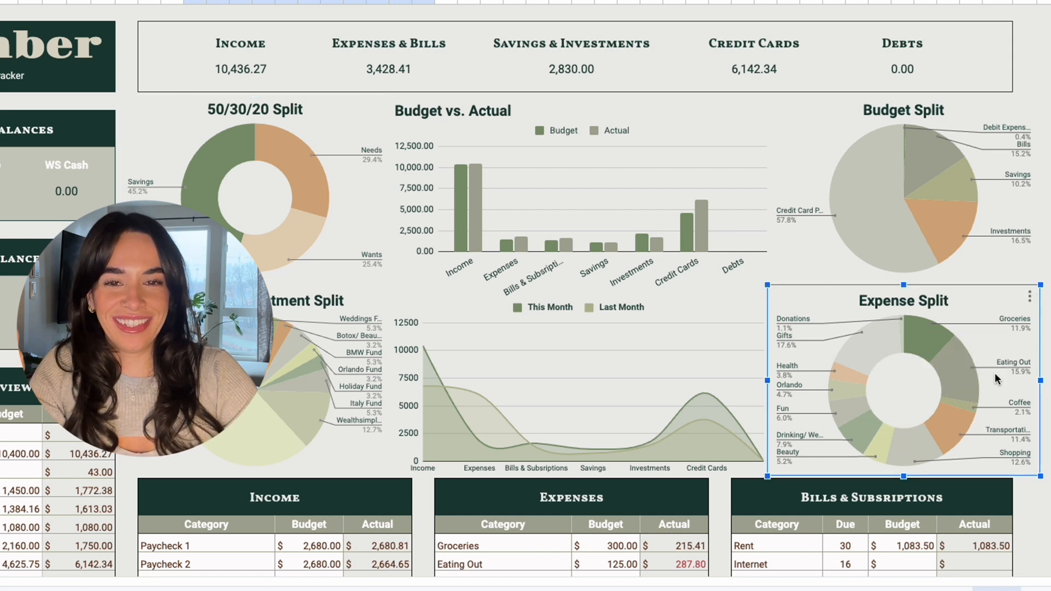
mouse_move(962, 379)
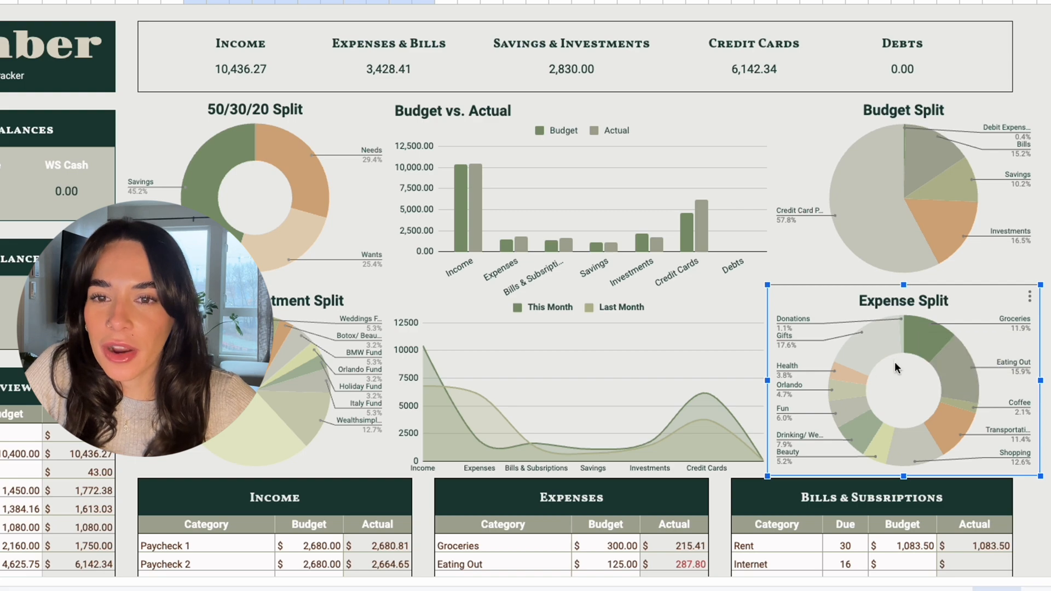
mouse_move(871, 345)
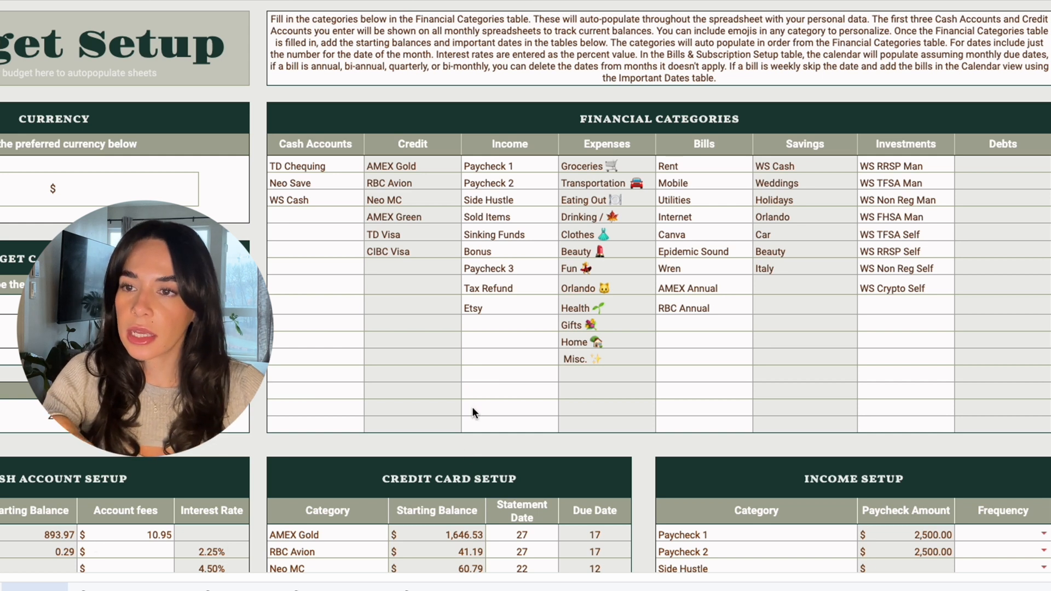
Review the Expenses, Income and Savings categories in the Financial Categories table of the Budget Setup sheet.
click(606, 226)
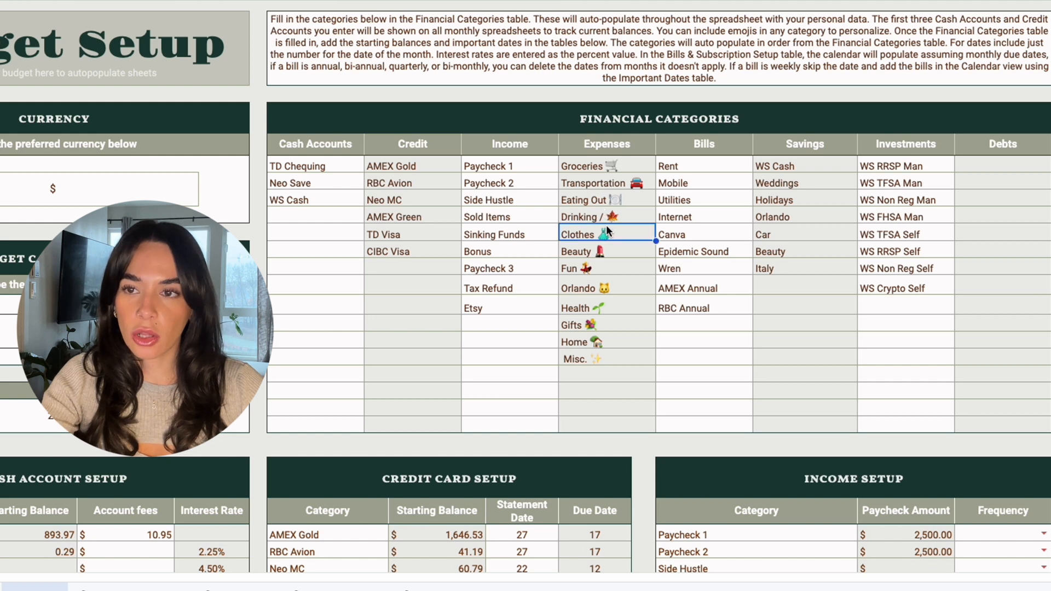
click(605, 340)
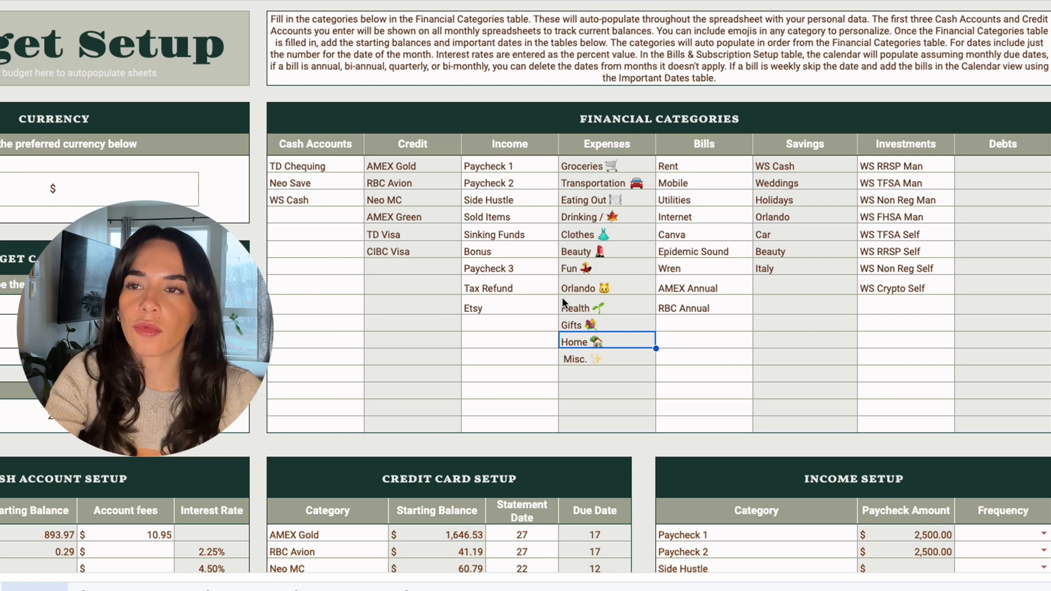
click(493, 310)
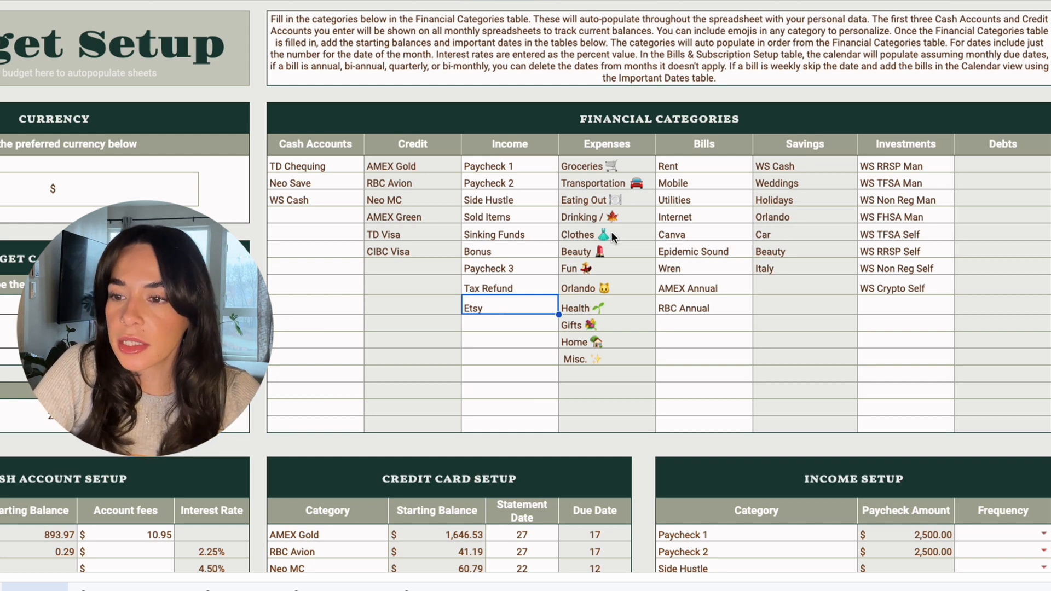
click(502, 290)
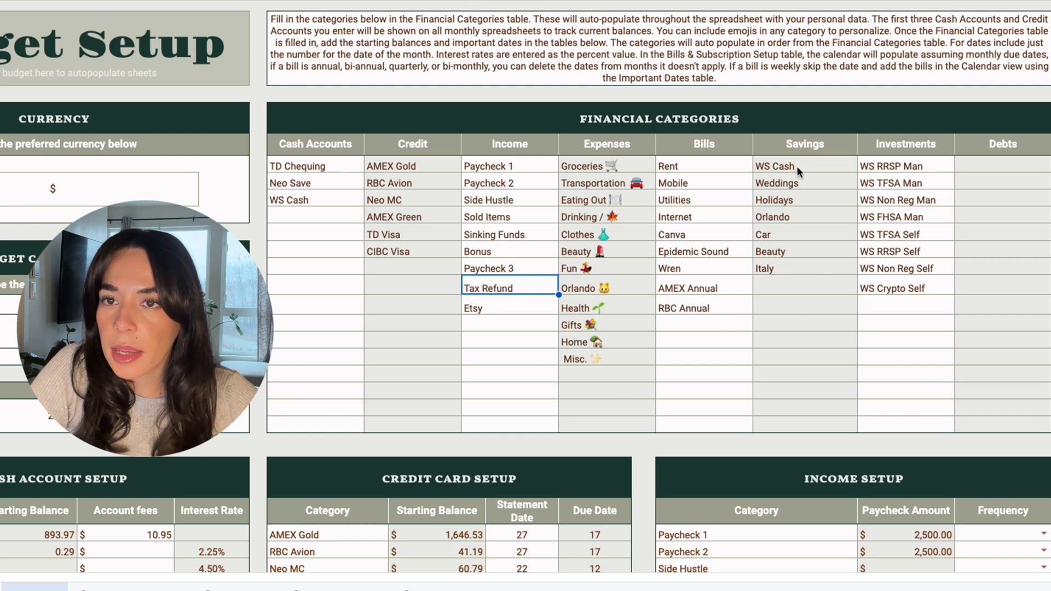
drag(790, 169, 793, 258)
click(791, 258)
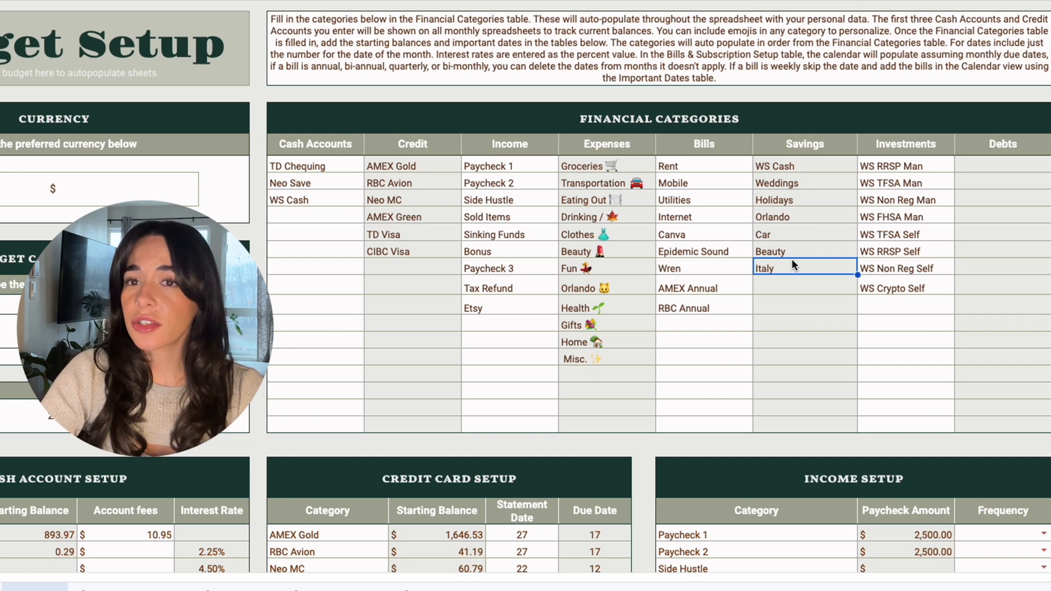
Review the managed and self-directed accounts in the Investments column of the Financial Categories table.
click(924, 170)
drag(931, 166, 932, 214)
click(933, 214)
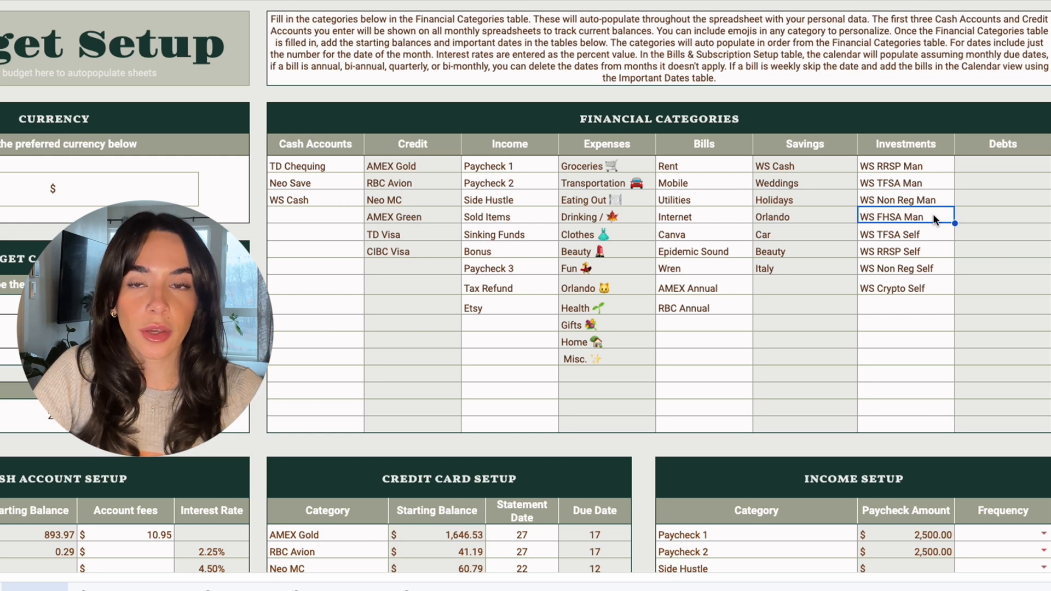
drag(943, 235, 939, 290)
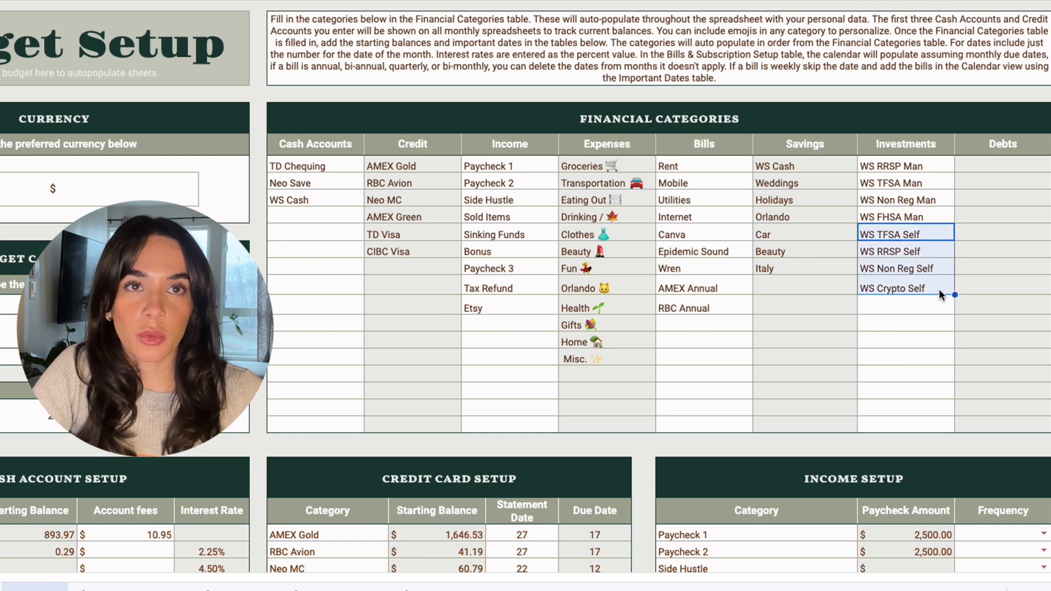
click(926, 304)
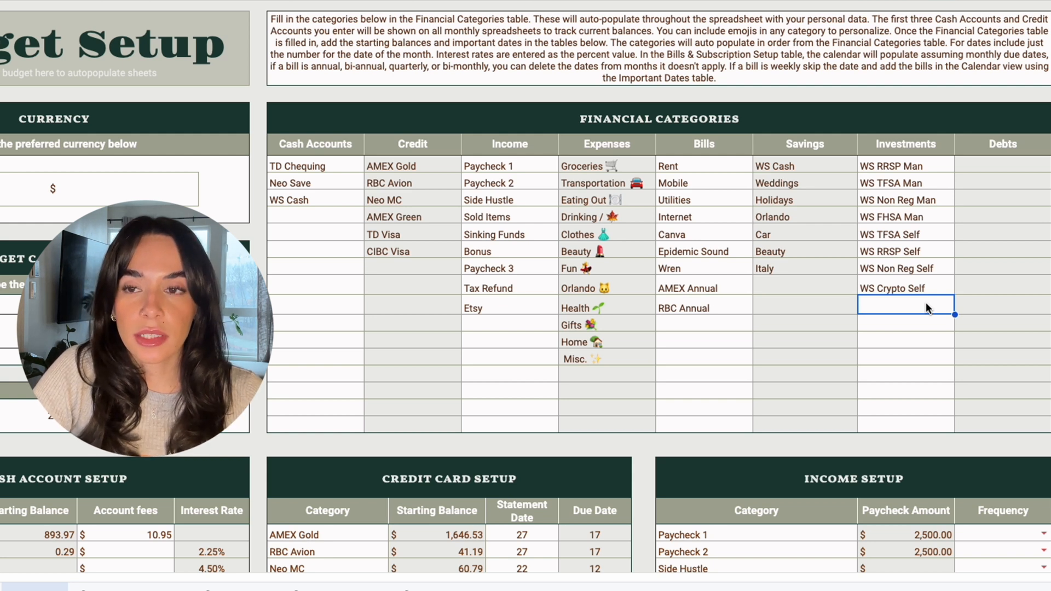
click(904, 268)
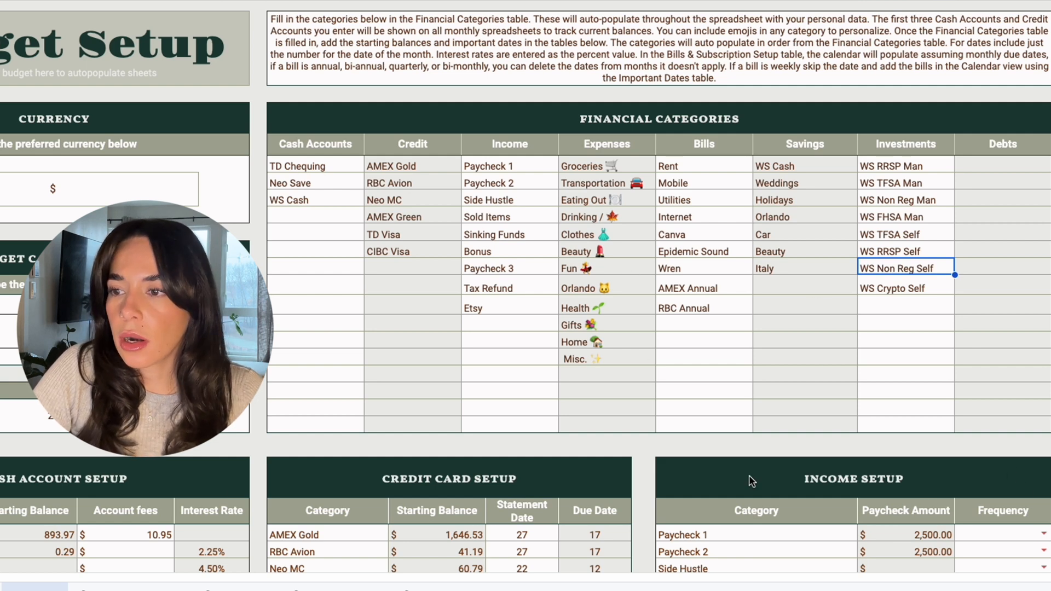
Examine the statement and due dates in the Credit Card Setup table and how they appear in the January calendar.
scroll(526, 285, down, 5)
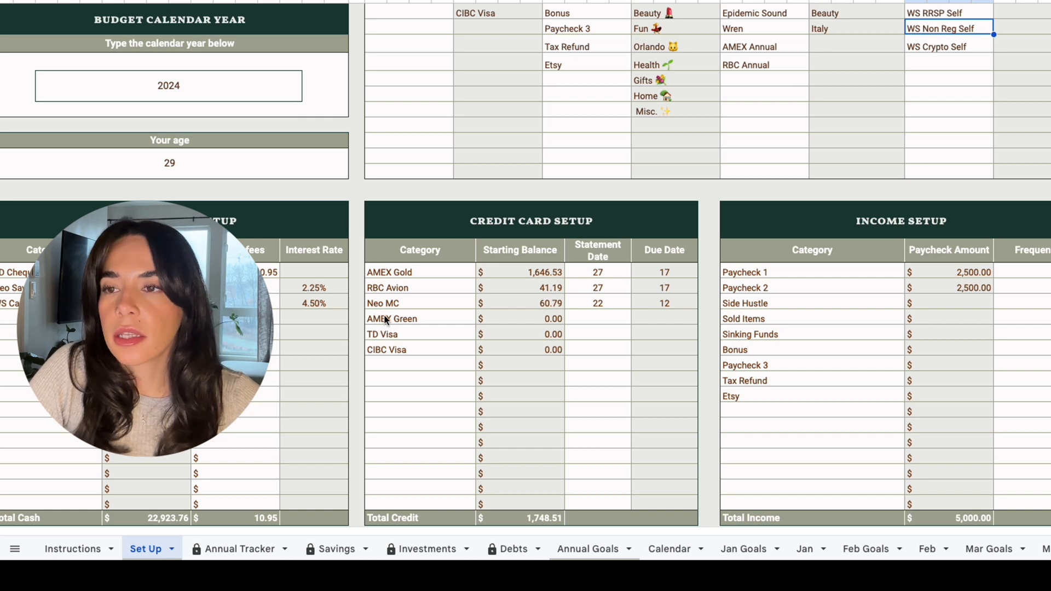
click(597, 253)
click(659, 256)
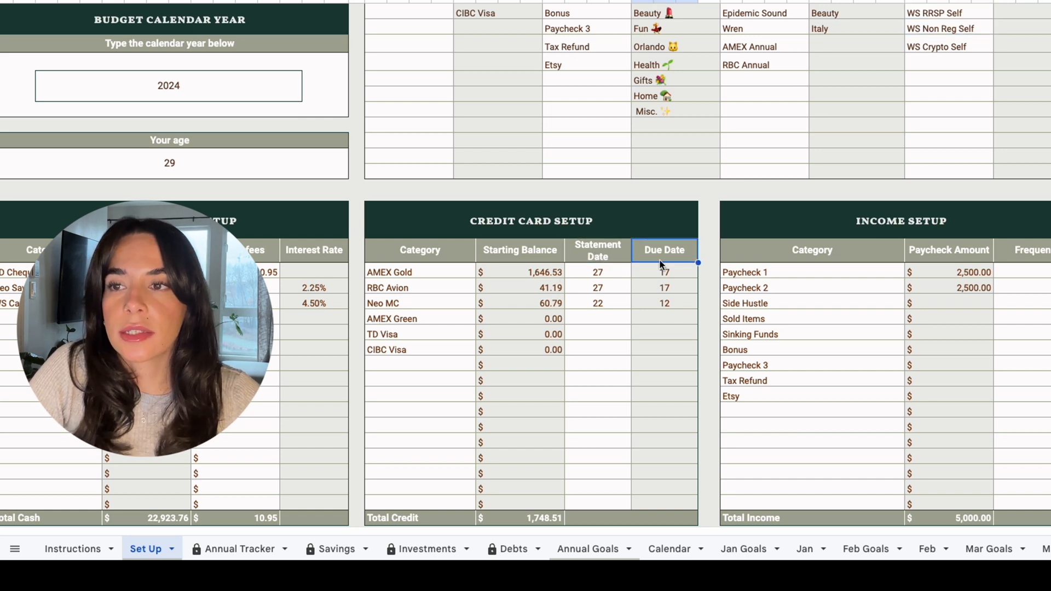
click(629, 272)
click(655, 272)
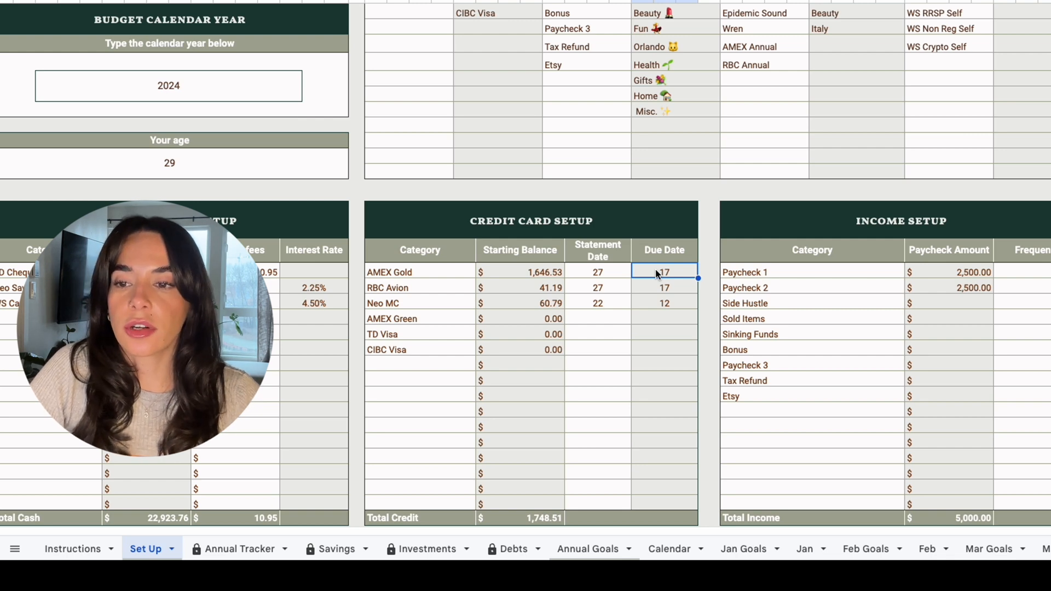
click(678, 551)
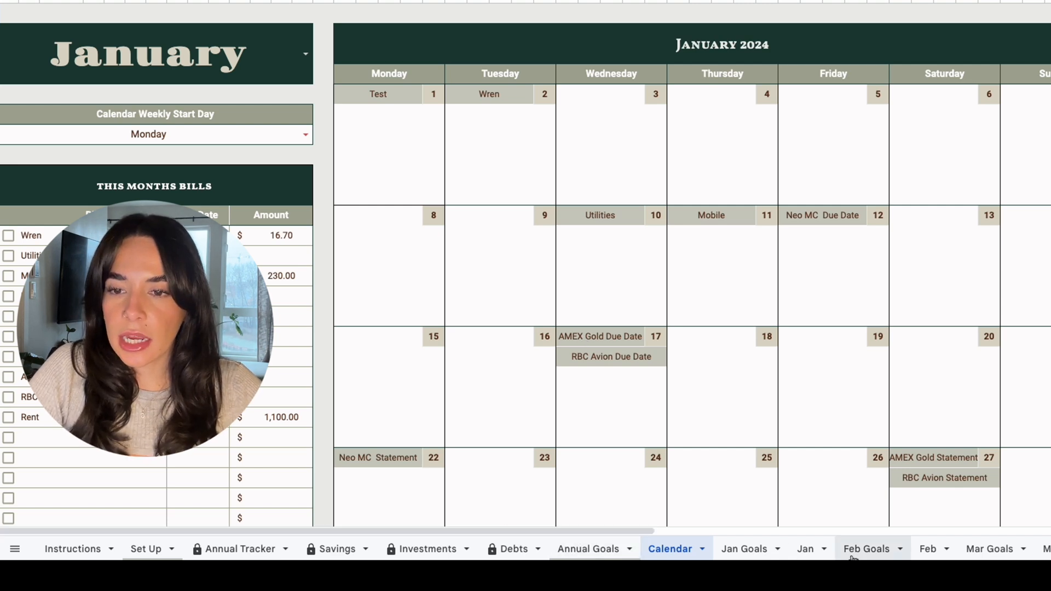
Look over the January Goals action plans and the 2024 Annual Goals sheet.
click(737, 550)
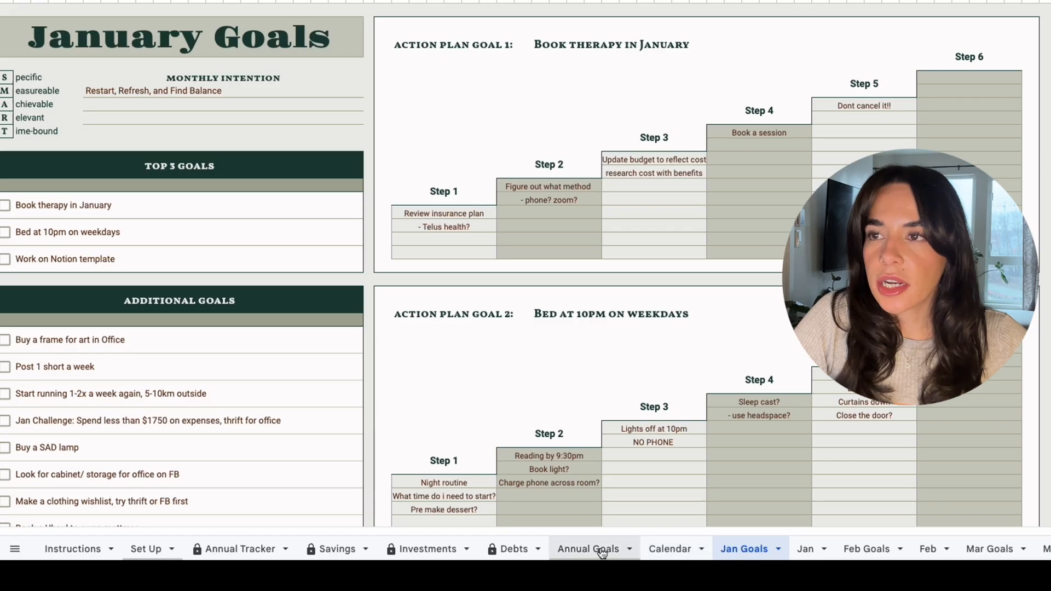
click(601, 551)
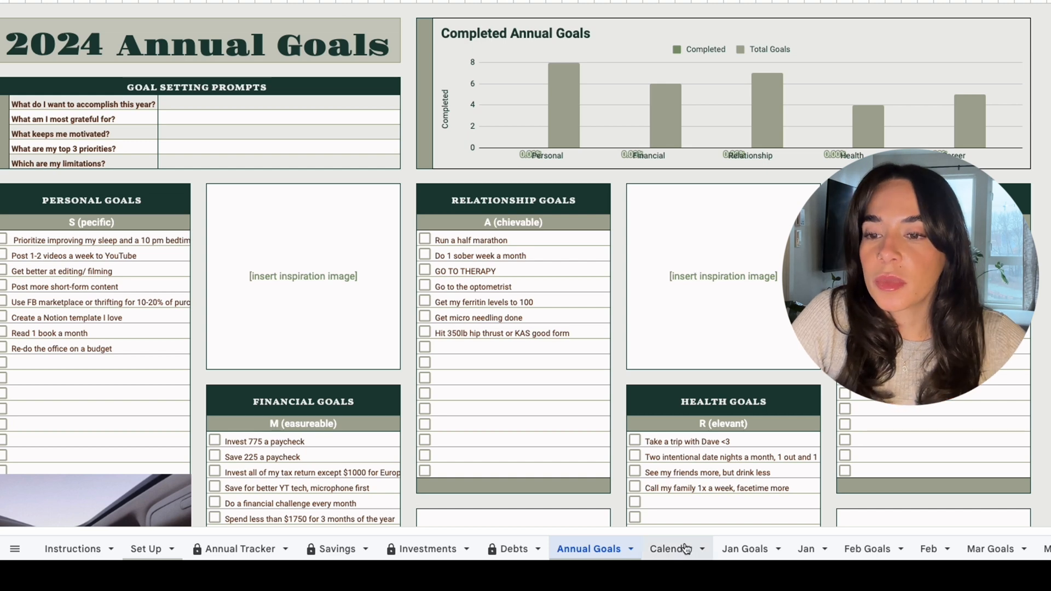
click(729, 548)
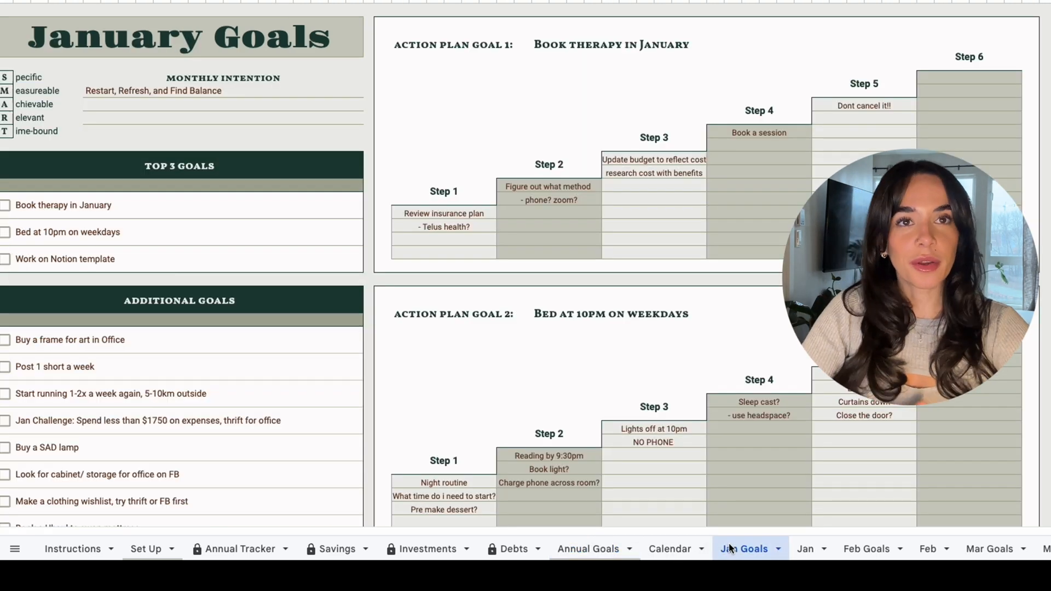
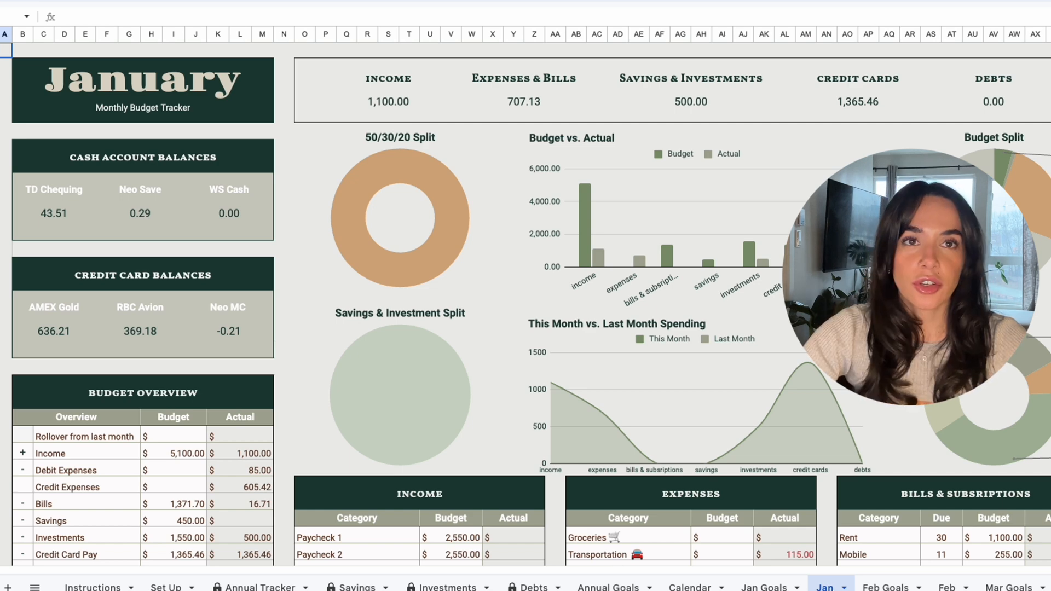
Set the Bonus budget to 170 in the Income table of the January budget sheet.
scroll(881, 465, down, 5)
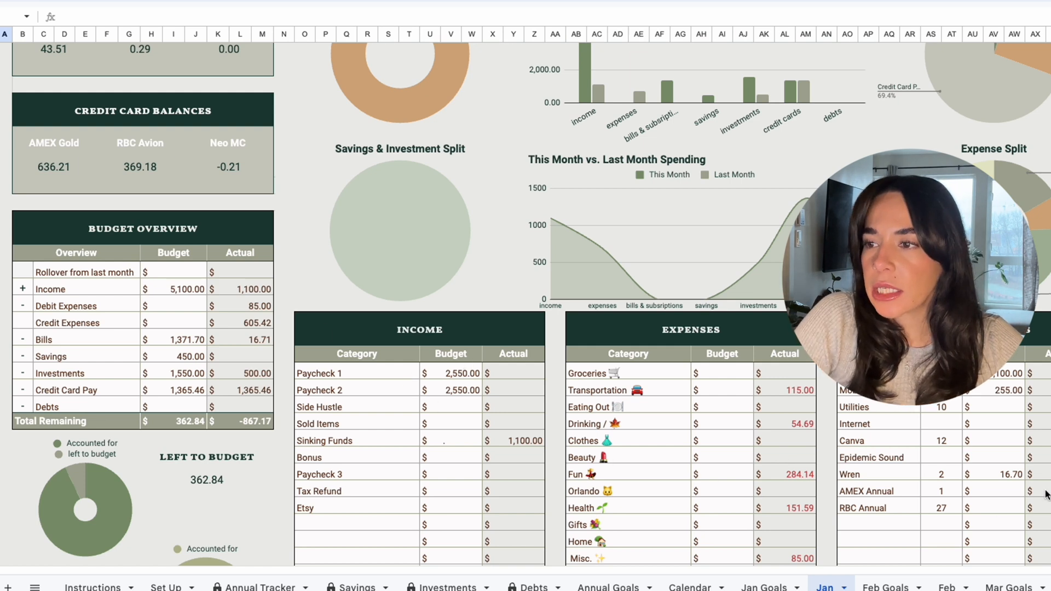
scroll(599, 491, down, 3)
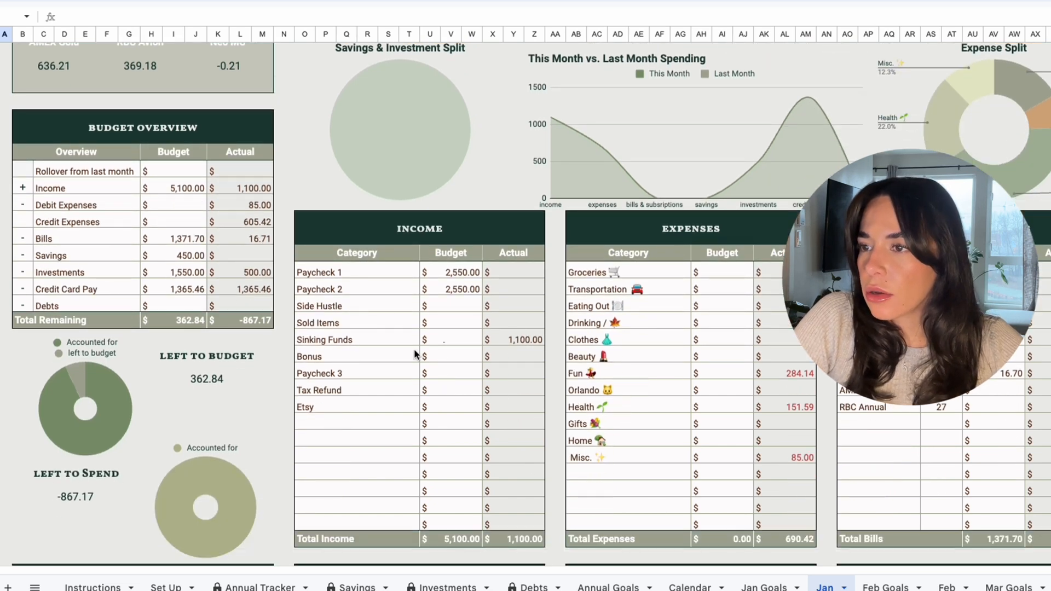
click(444, 356)
text(170)
key(Return)
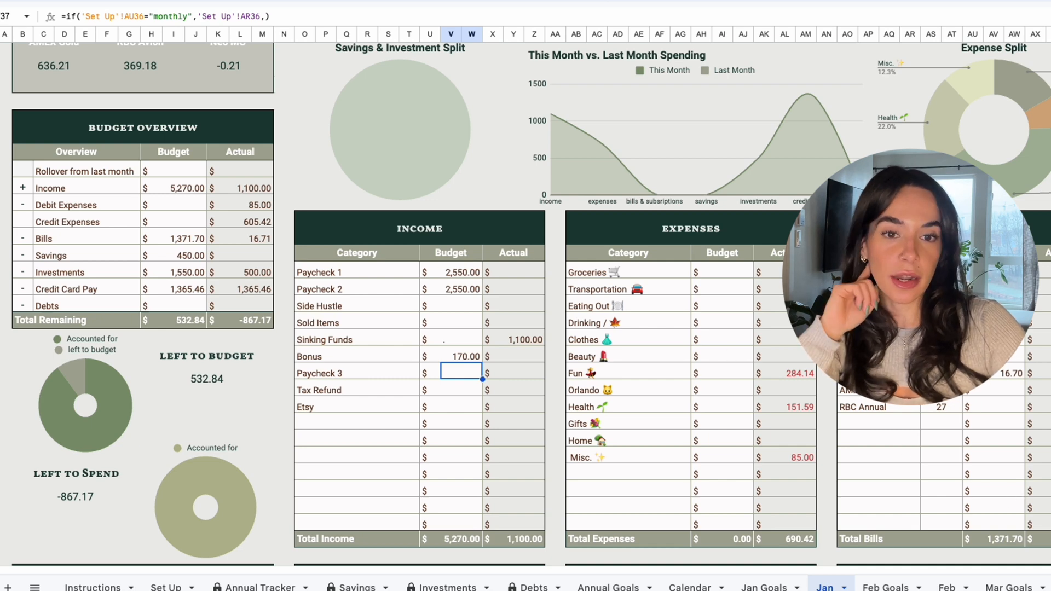
Review January's TD Chequing balance and the budgets in the Savings, Investments and Credit Cards tables.
scroll(416, 296, up, 4)
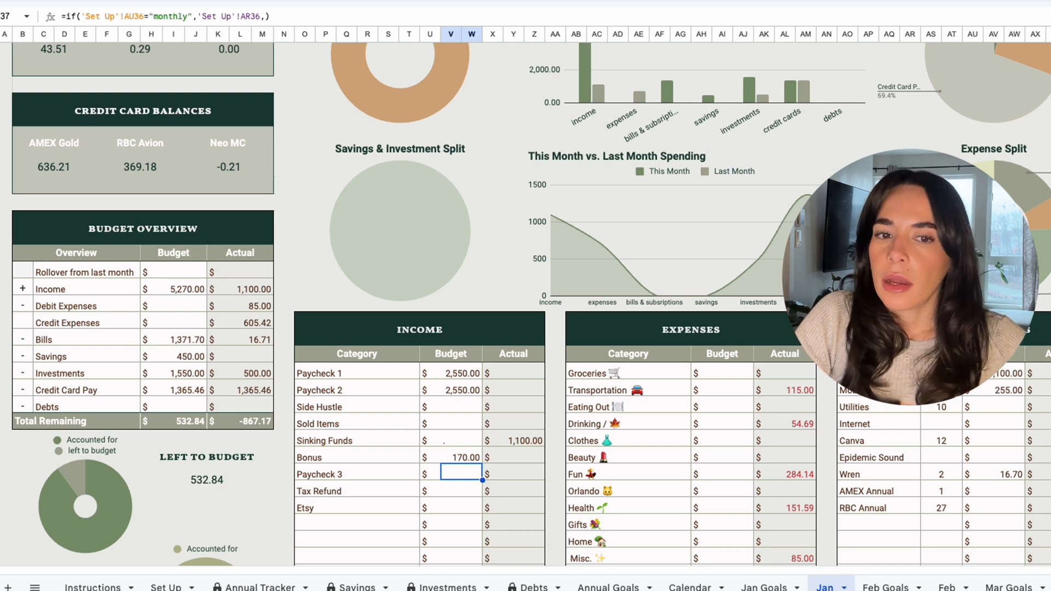
scroll(526, 305, up, 1)
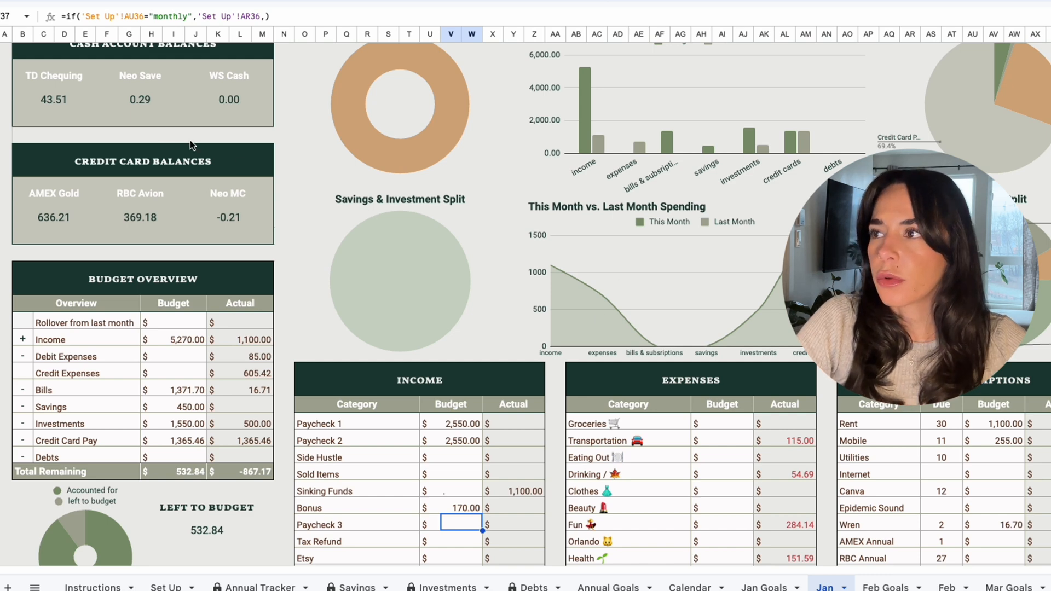
click(59, 109)
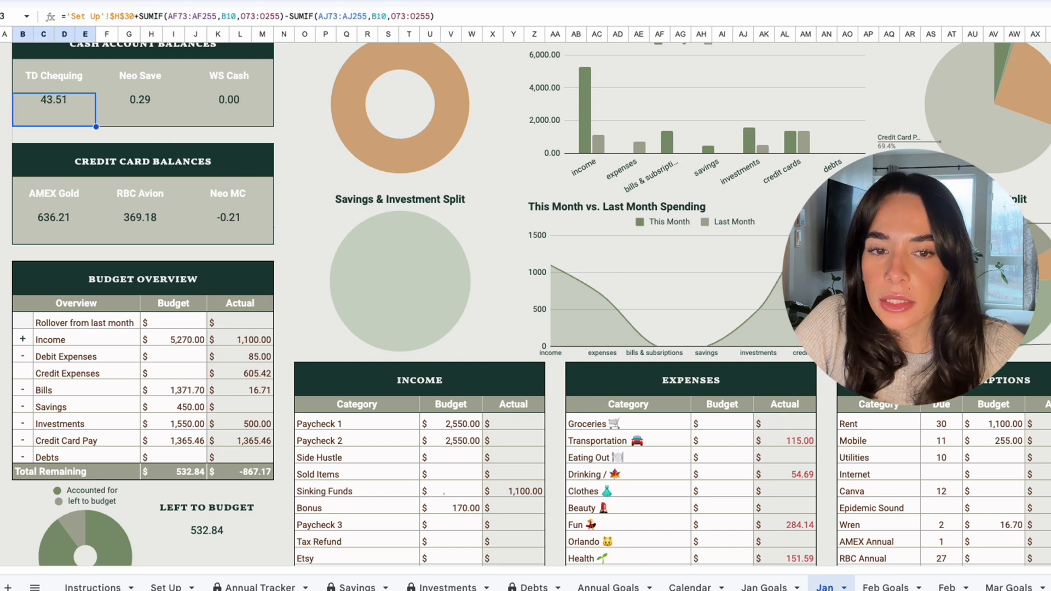
scroll(526, 305, down, 5)
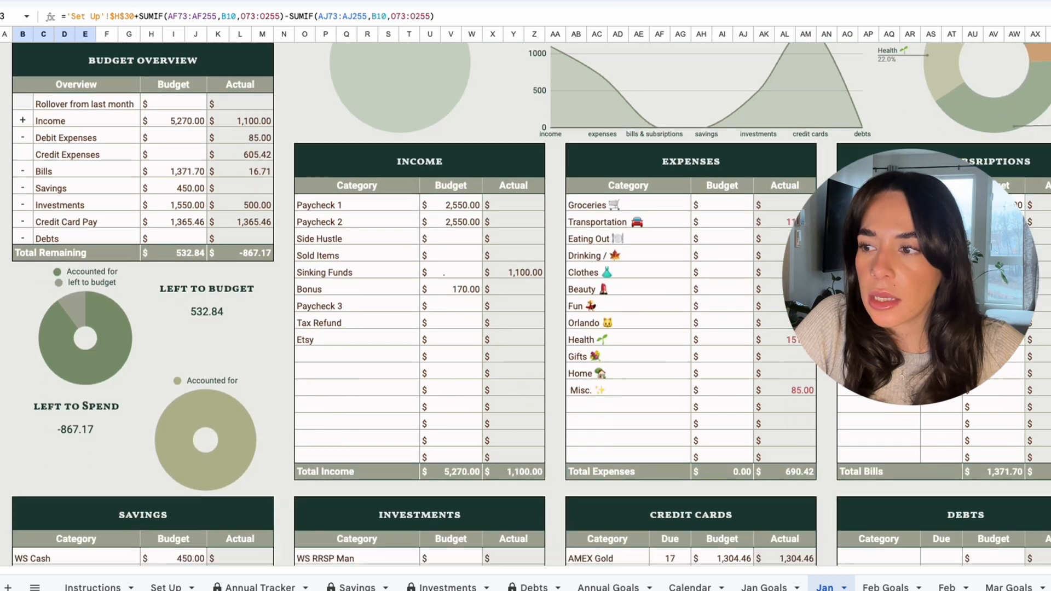
scroll(526, 305, down, 4)
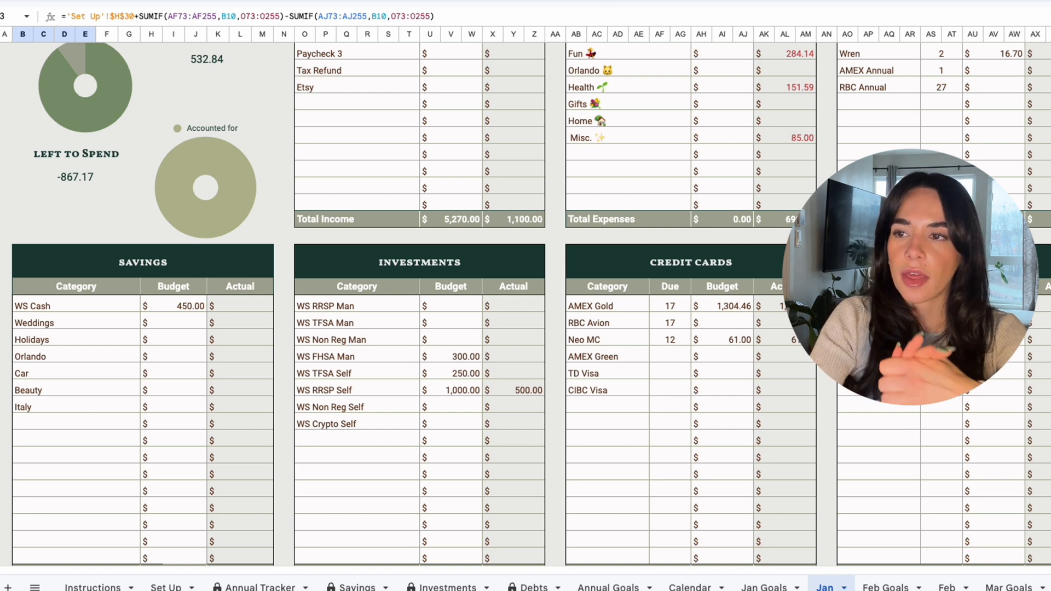
scroll(525, 304, down, 2)
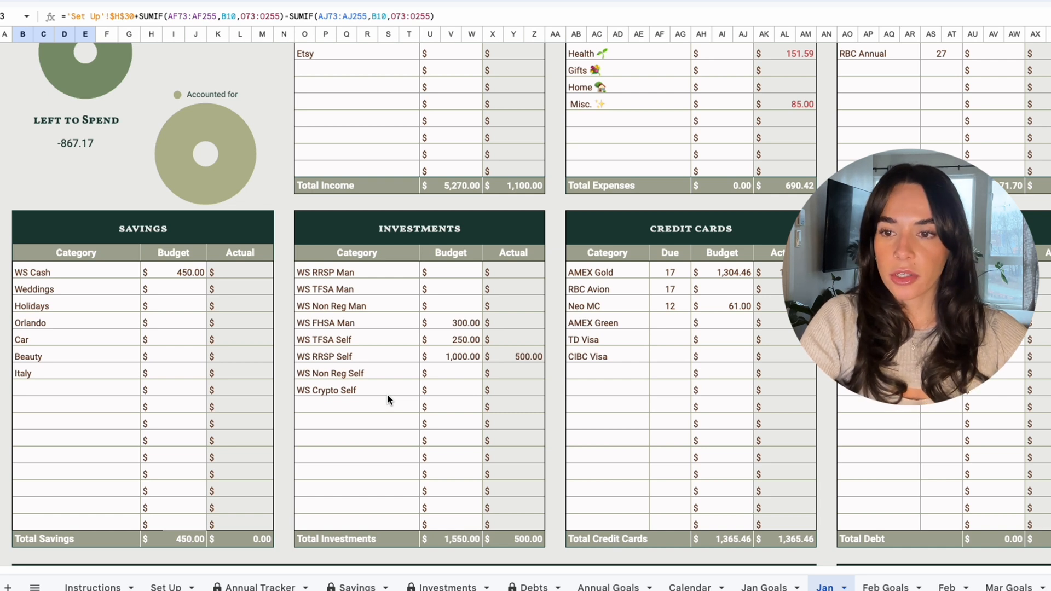
click(740, 539)
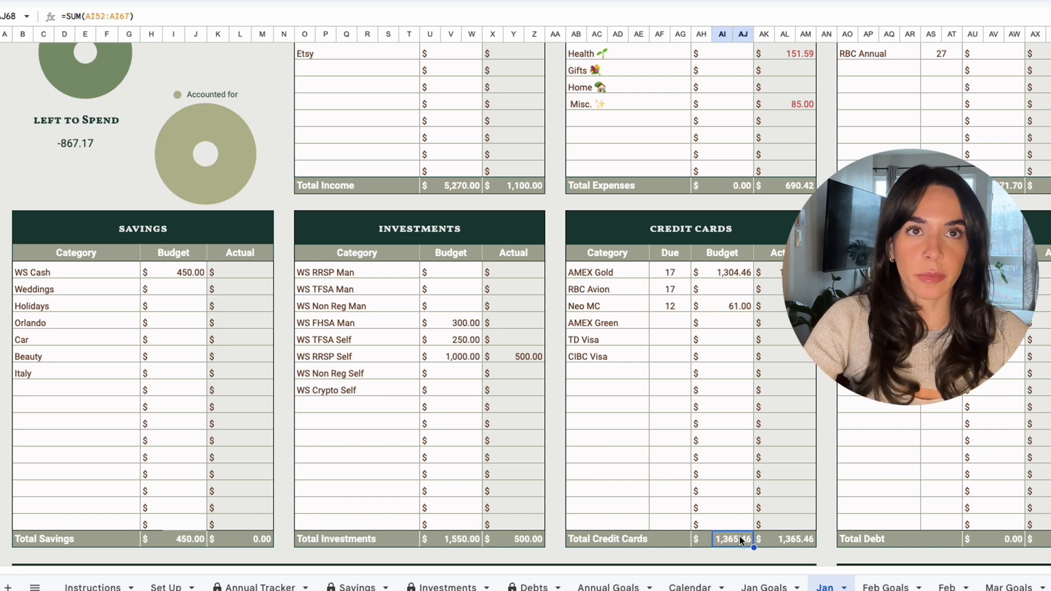
scroll(739, 539, up, 5)
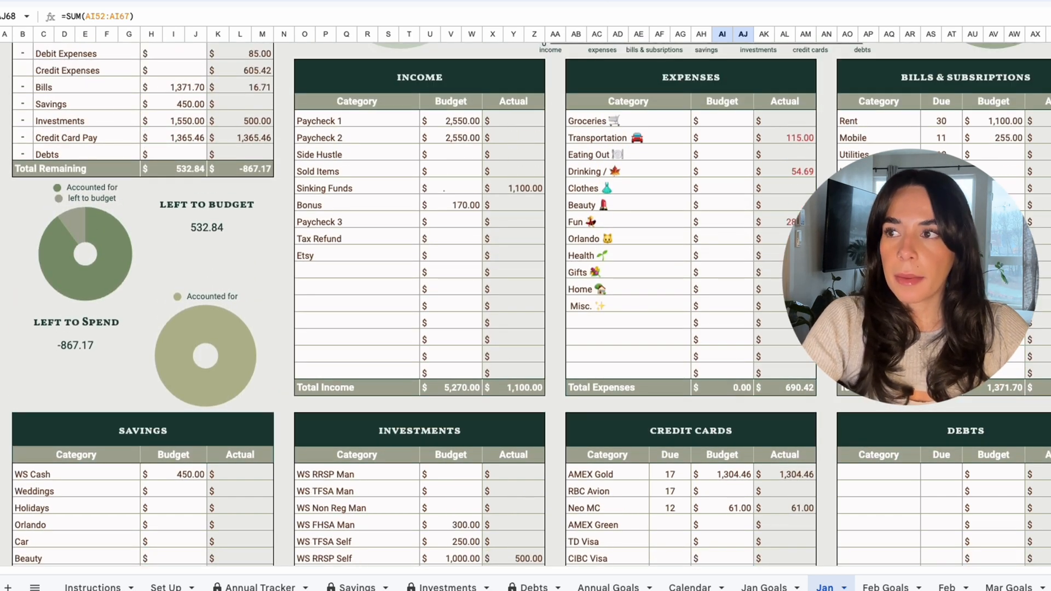
scroll(538, 342, up, 2)
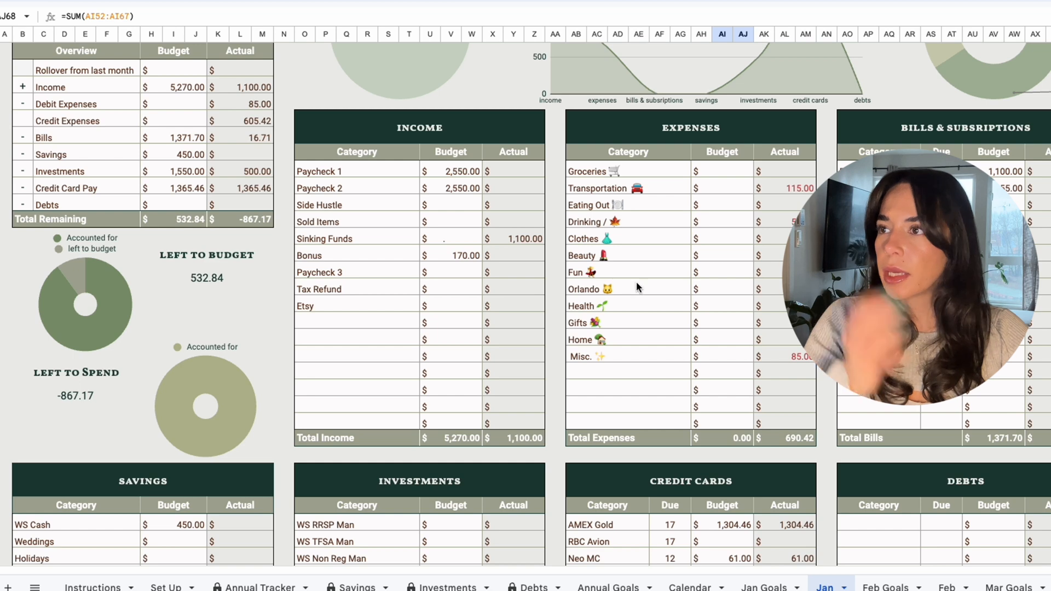
Inspect the formula behind the budgeted Total Remaining in January's Budget Overview.
click(189, 213)
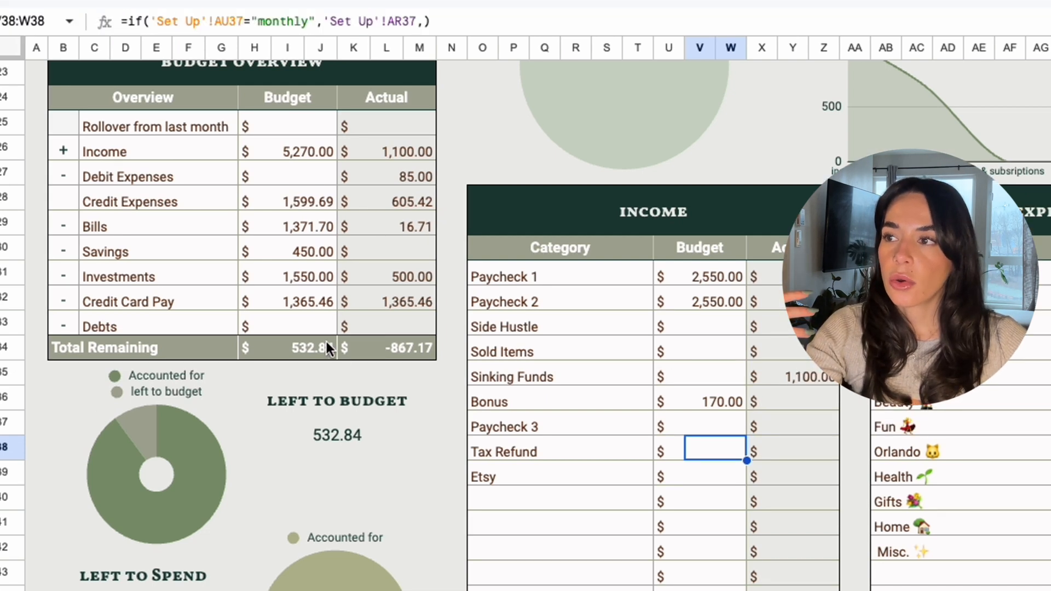
click(323, 317)
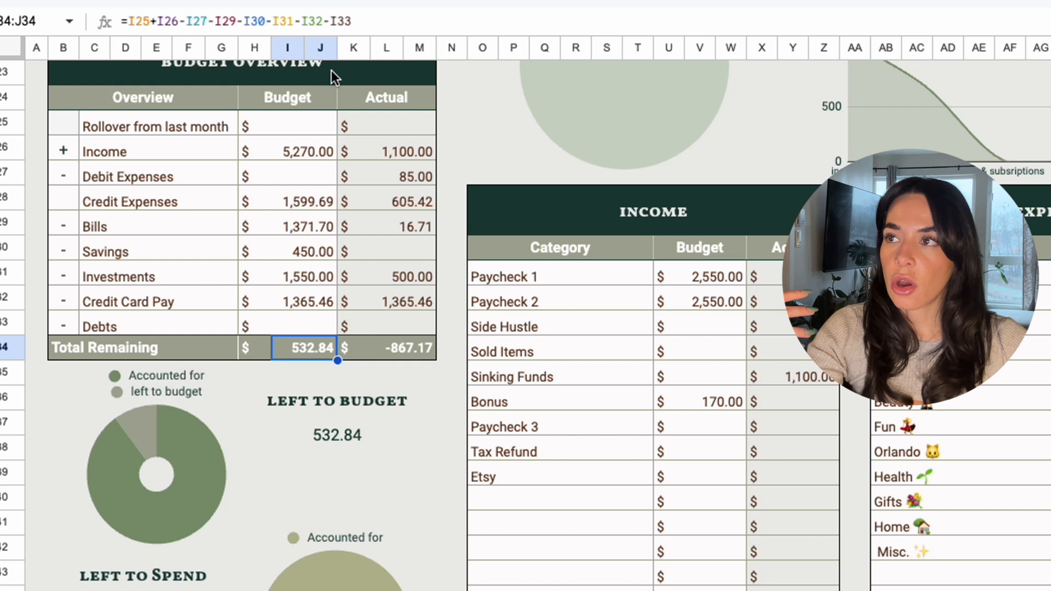
click(374, 20)
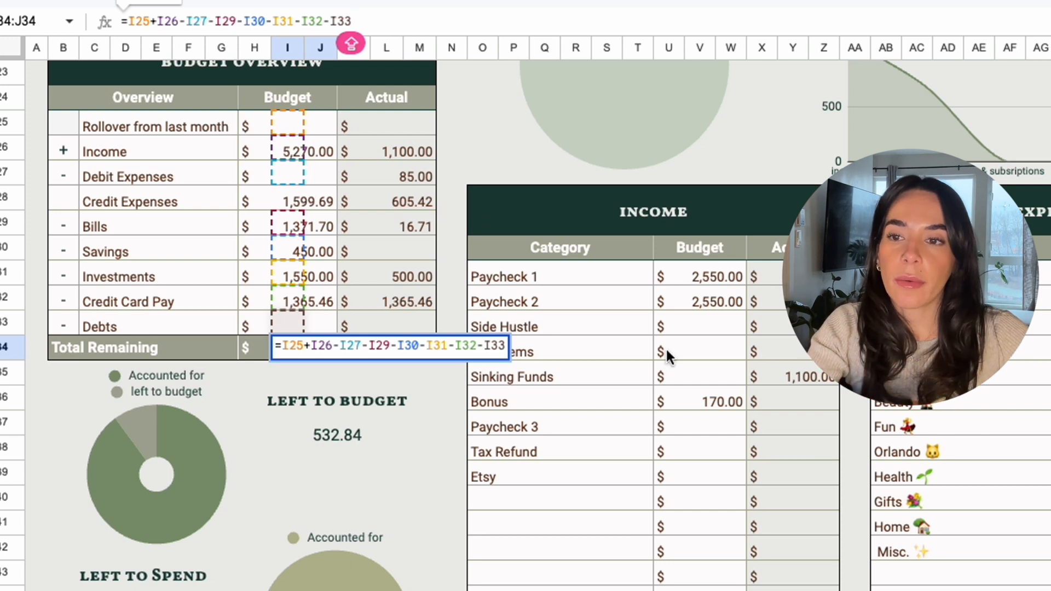
Set the AMEX Gold budget to 1600 in the Credit Cards table of the February sheet.
click(1050, 590)
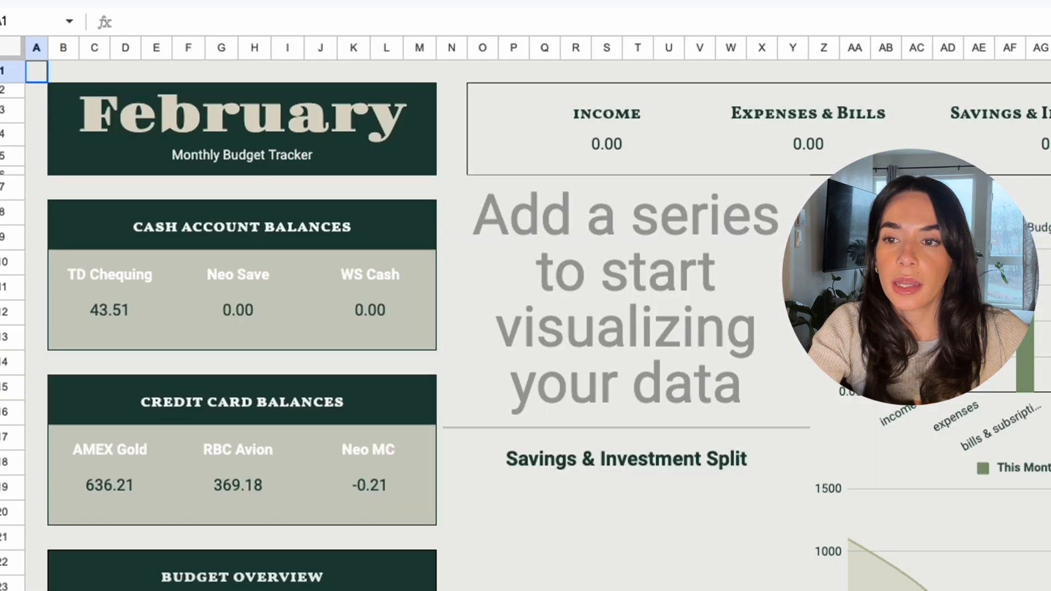
scroll(649, 492, down, 10)
scroll(651, 497, up, 1)
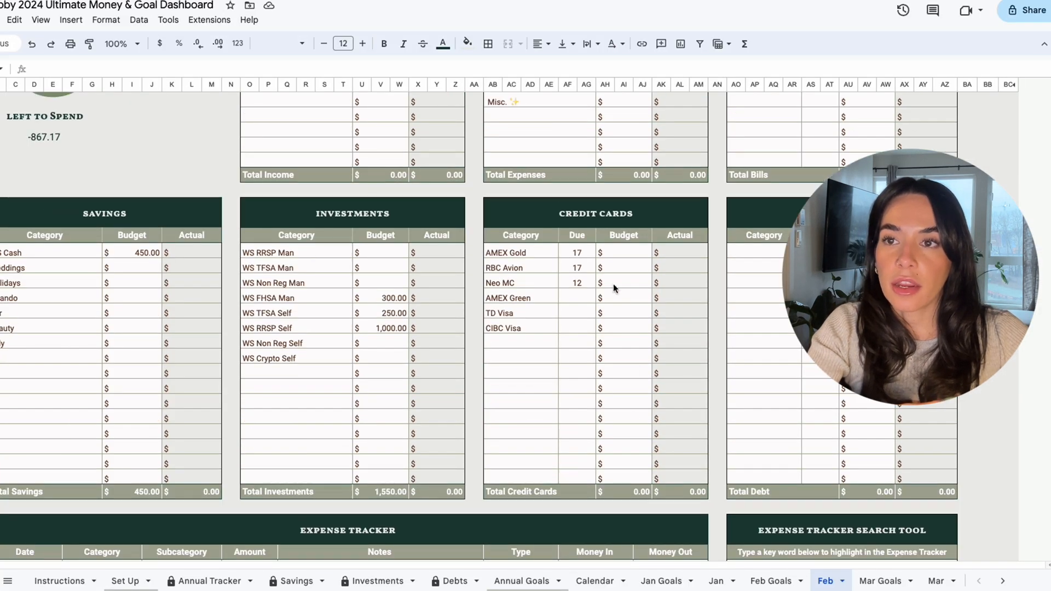
click(627, 254)
text(1600)
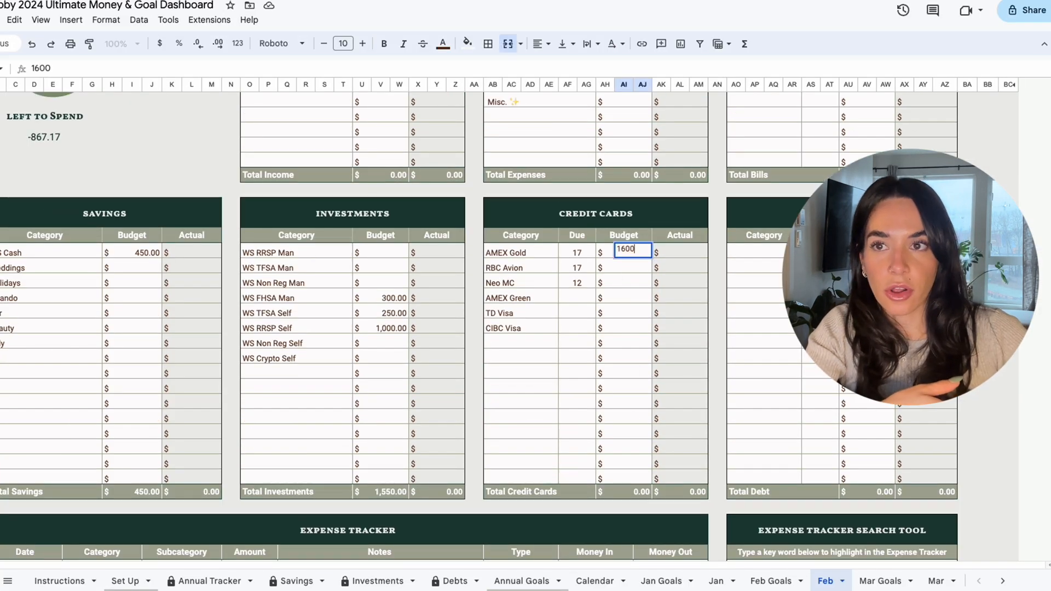
key(Return)
Set the January expense budgets to 400 for Groceries and 135 for Transportation.
scroll(315, 236, up, 5)
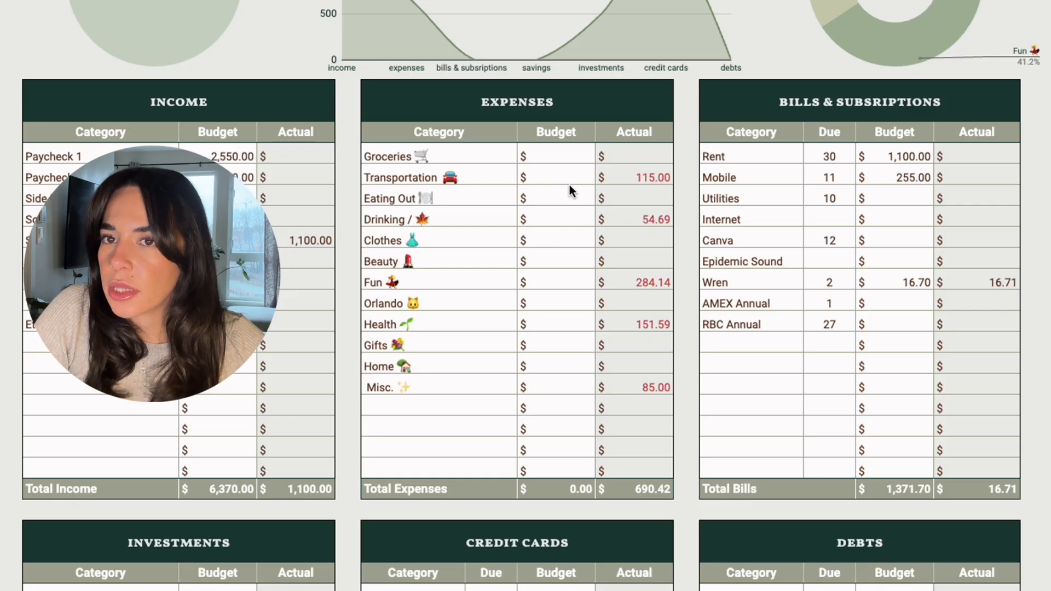
click(564, 158)
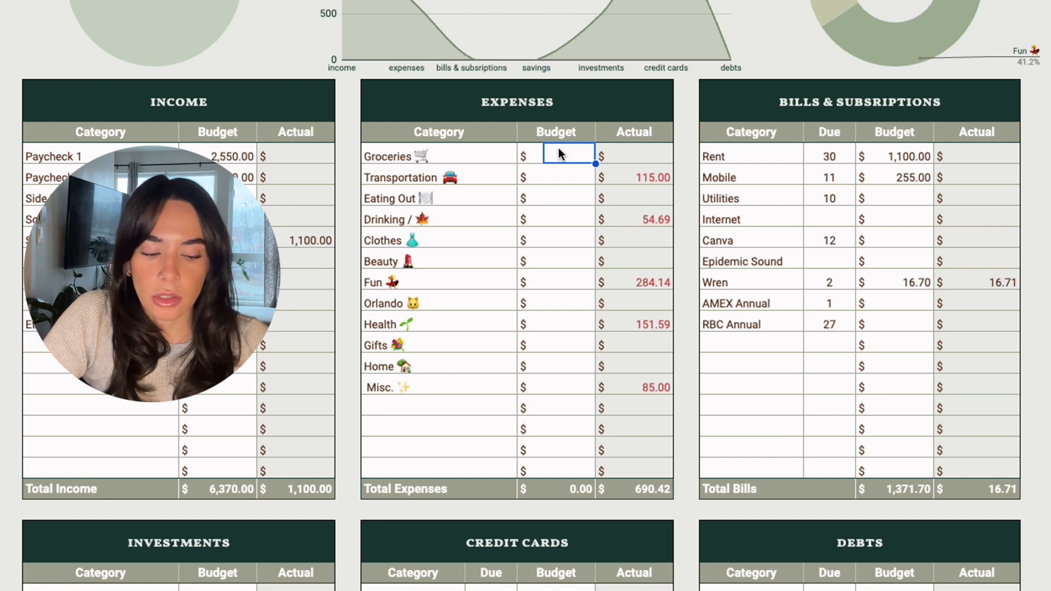
text(400)
key(Return)
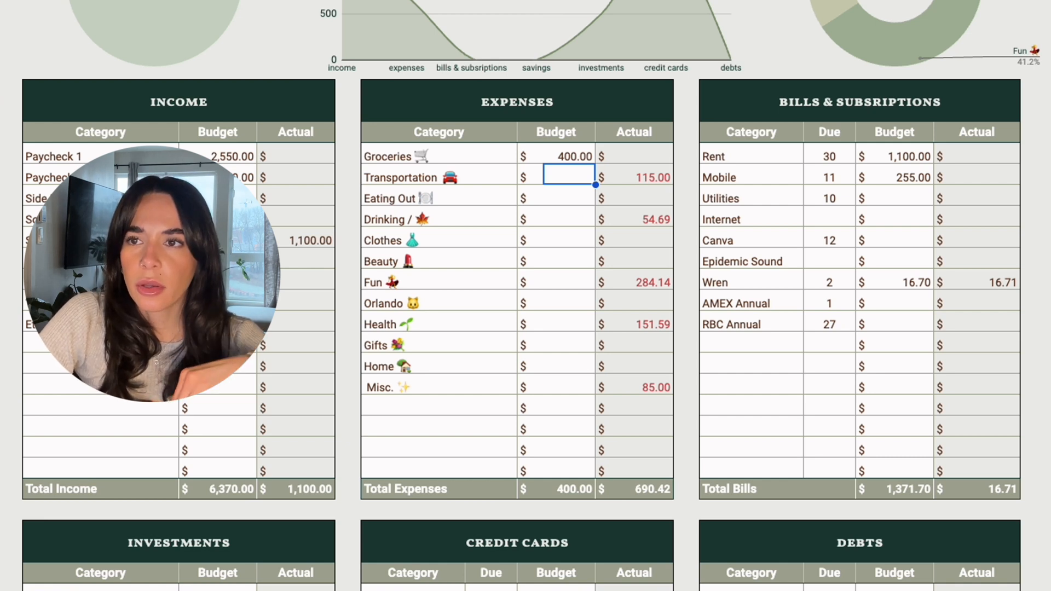
text(135)
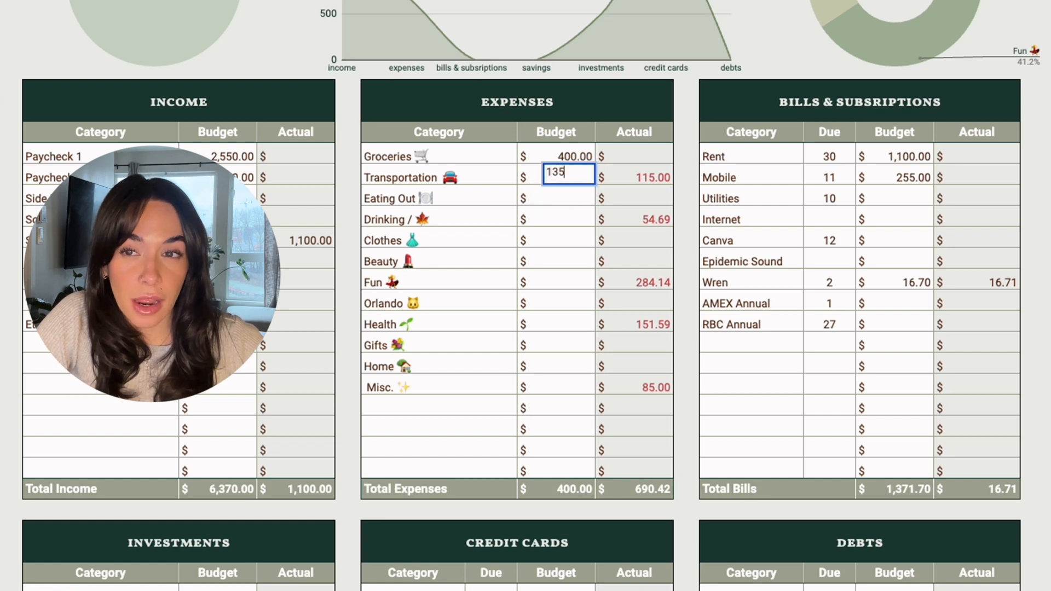
key(Return)
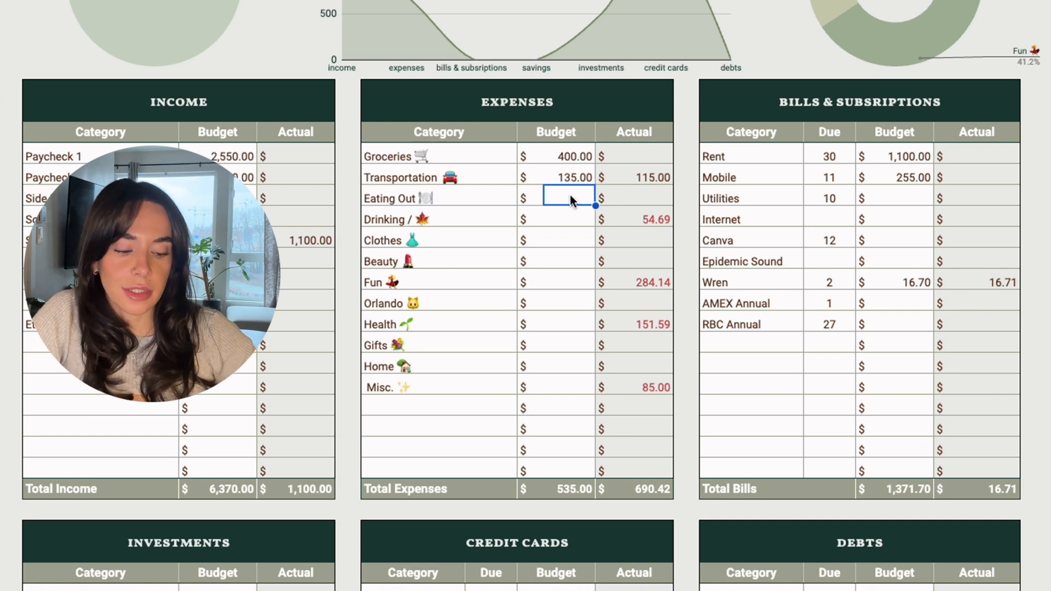
Set the January expense budgets to 40 for Eating Out, 54.69 for Drinking and 100 for Clothes.
text(40)
key(Return)
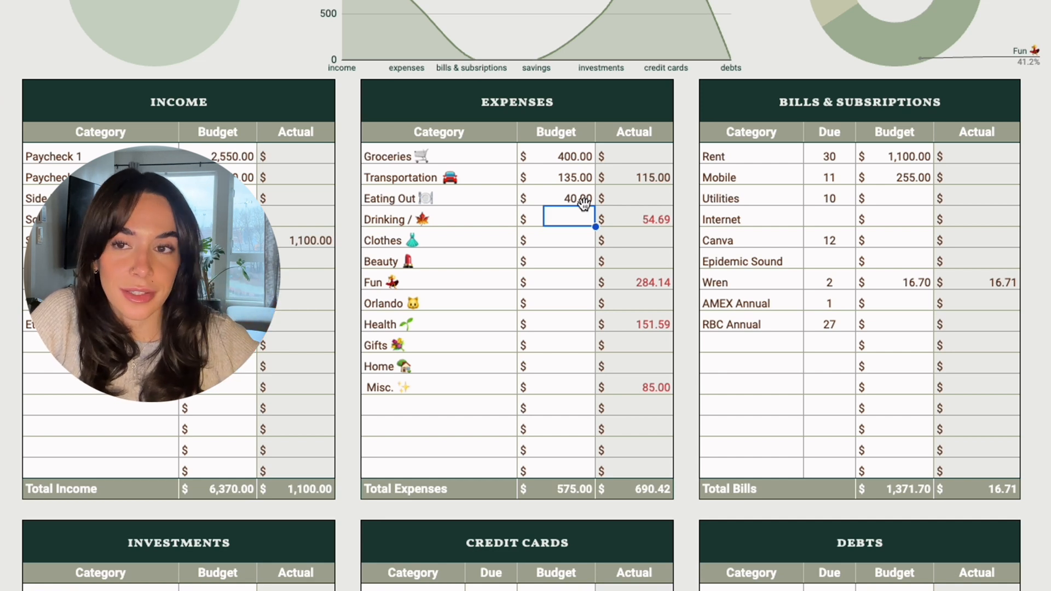
text(54.69)
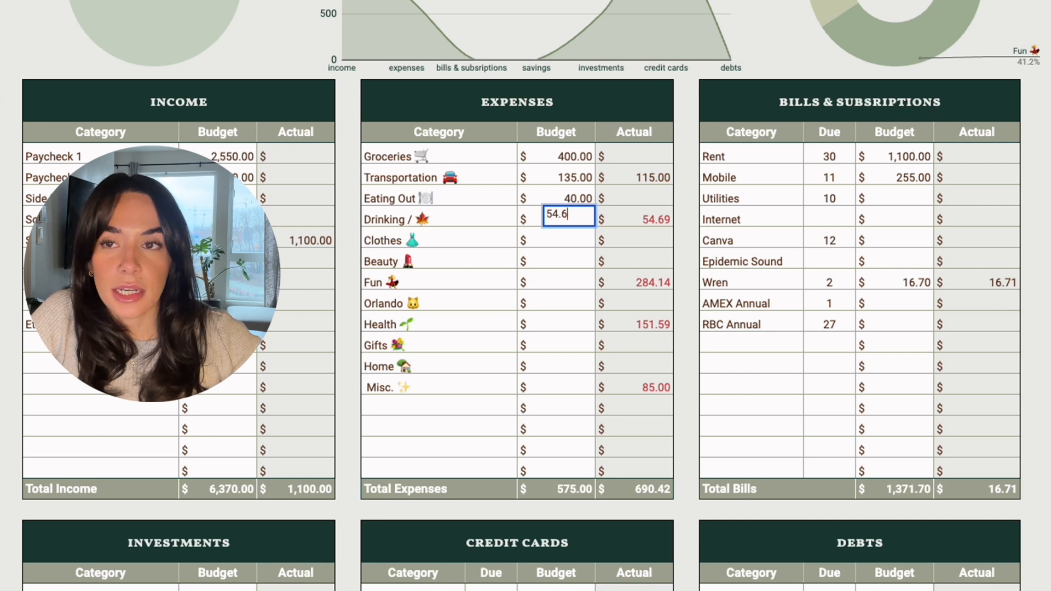
key(Return)
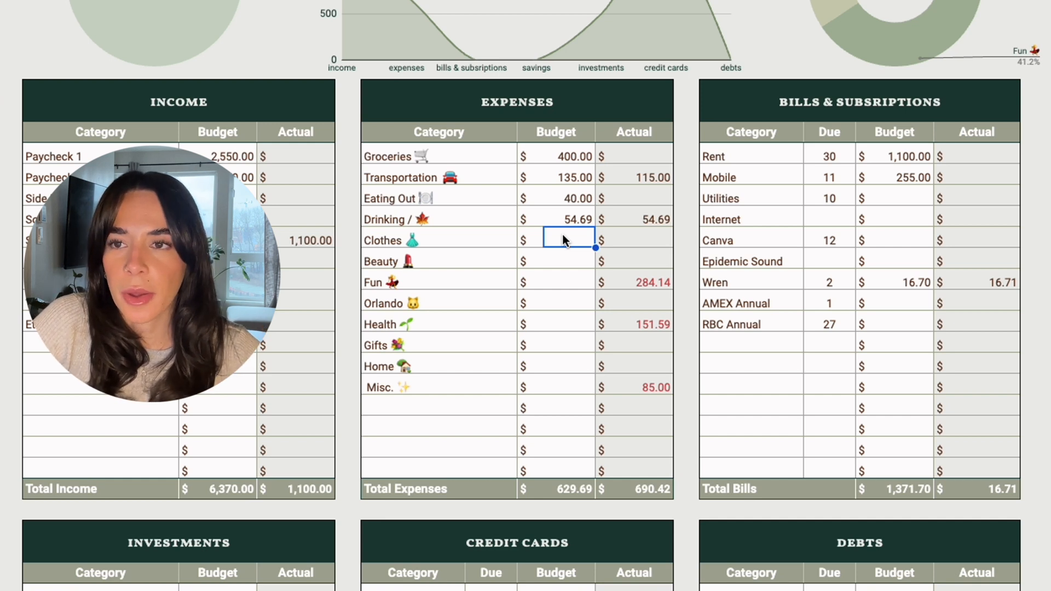
text(100)
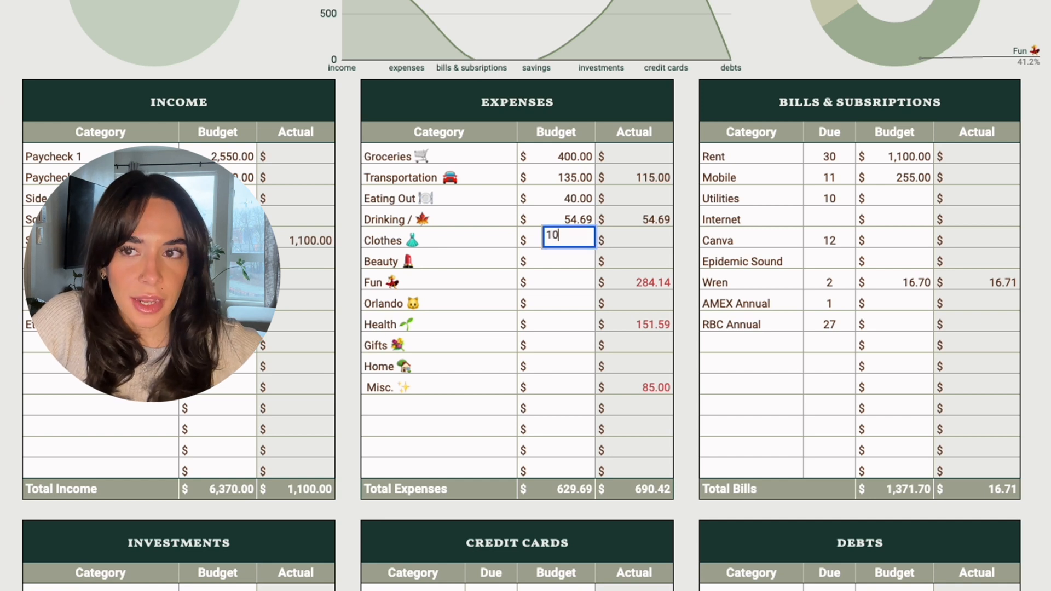
key(Return)
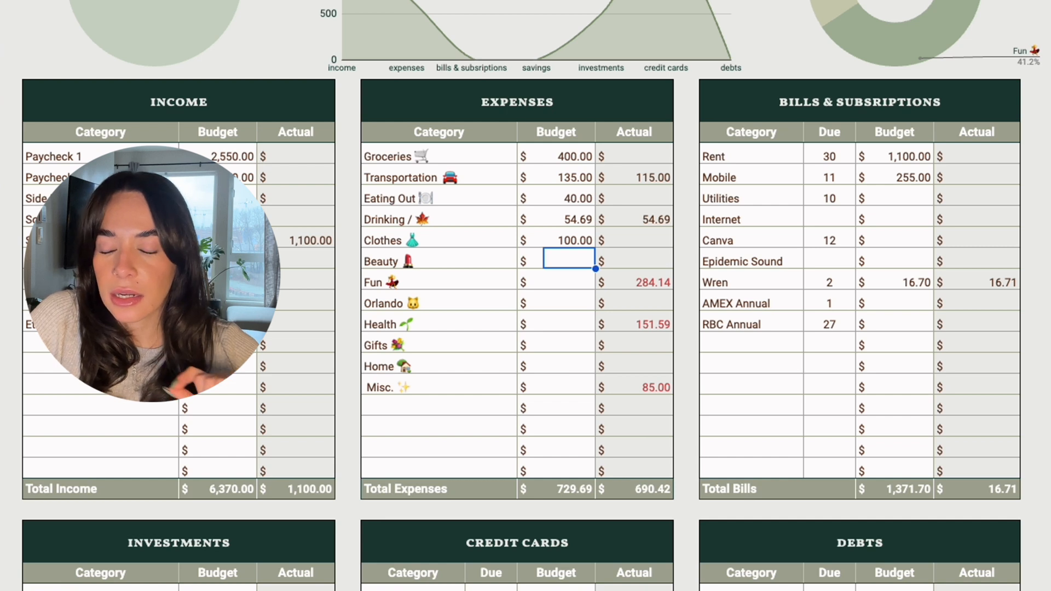
Set the January expense budgets to 50 for Beauty, 285 for Fun and 75 for Orlando.
text(50)
key(Return)
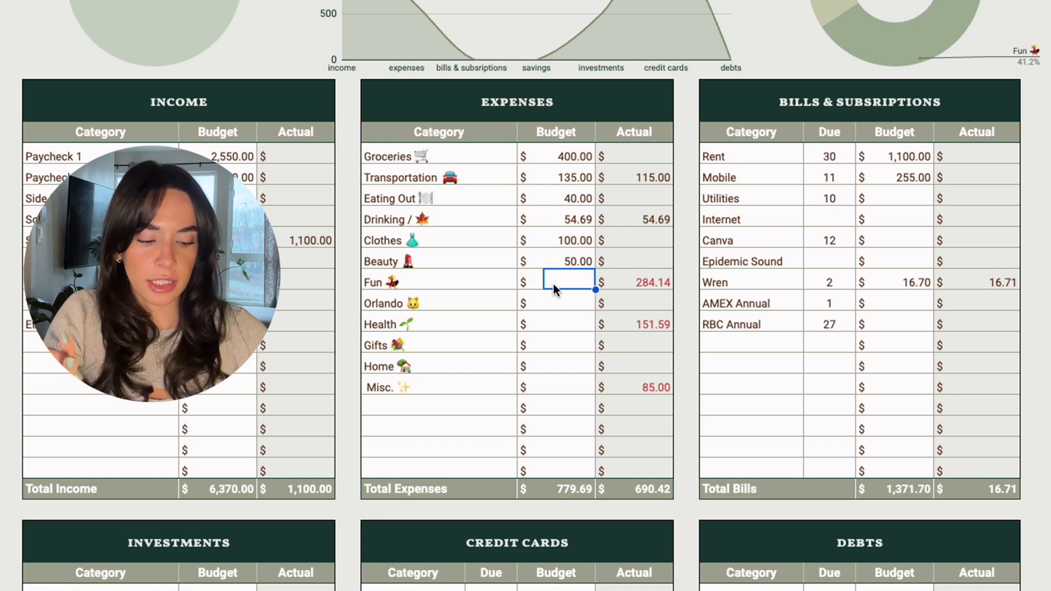
text(285)
key(Return)
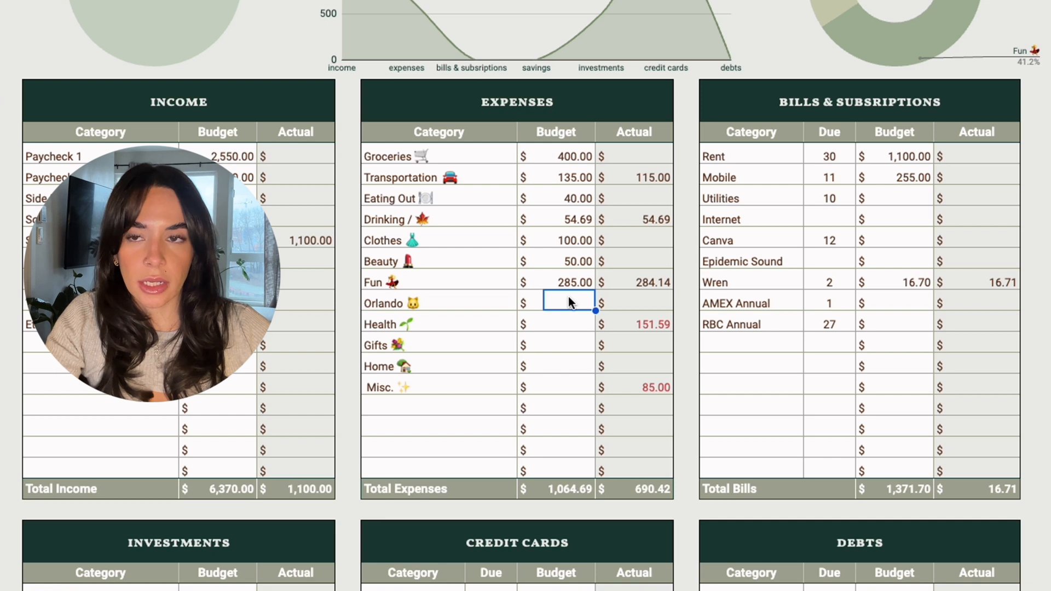
text(75)
key(Return)
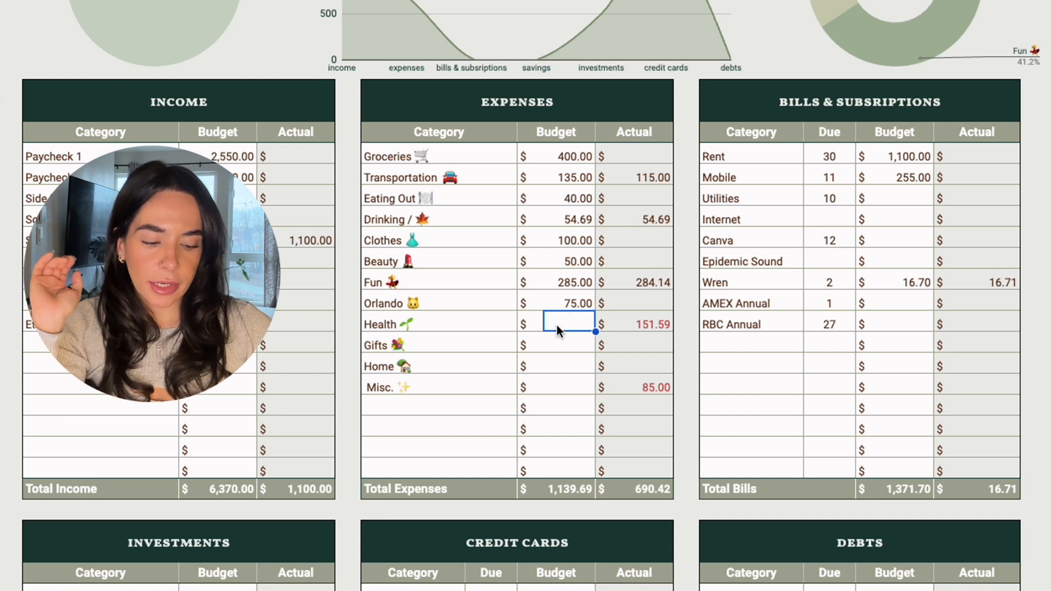
Set the January expense budgets to 250 for Health, 0 for Gifts, 125 for Home and 85 for Misc.
text(250)
key(Return)
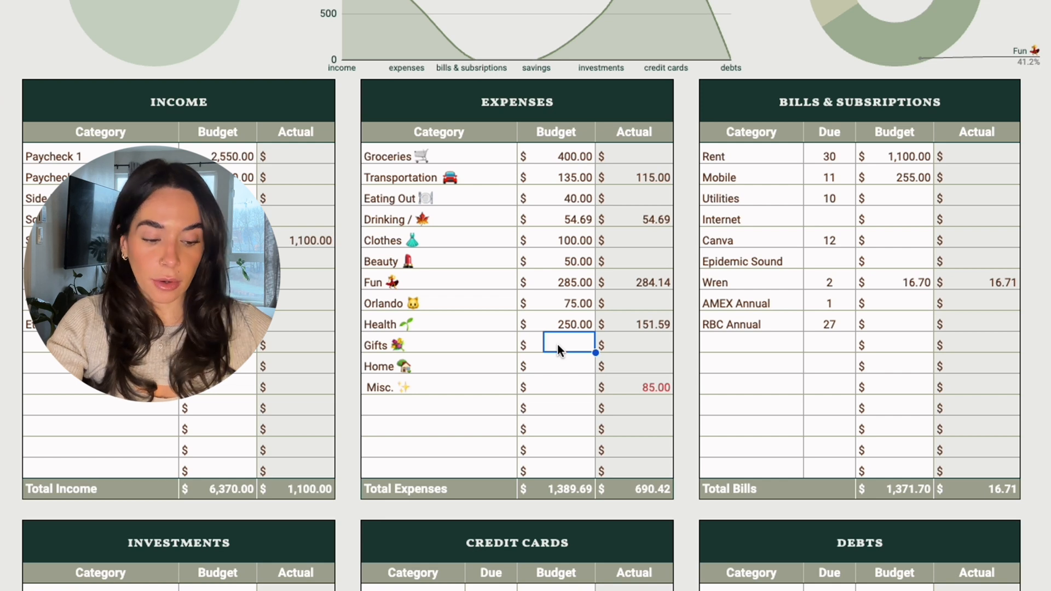
text(0)
key(Return)
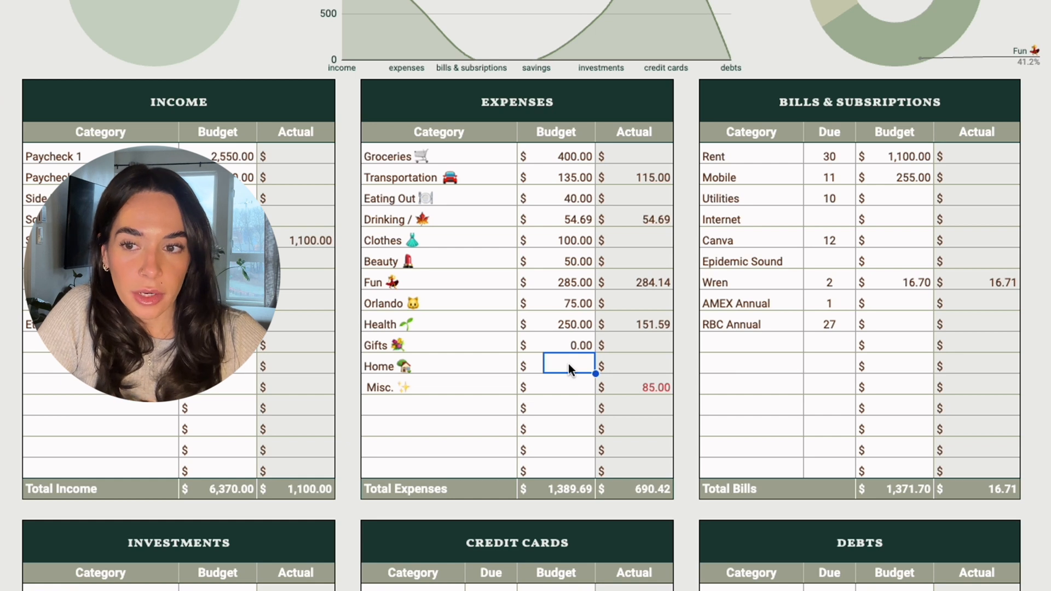
text(125)
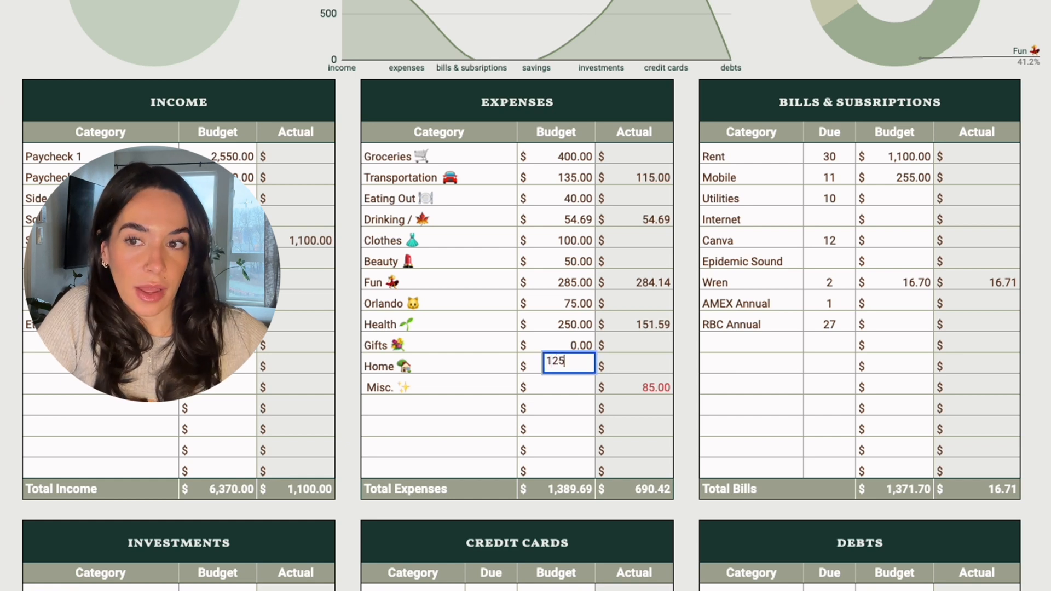
key(Return)
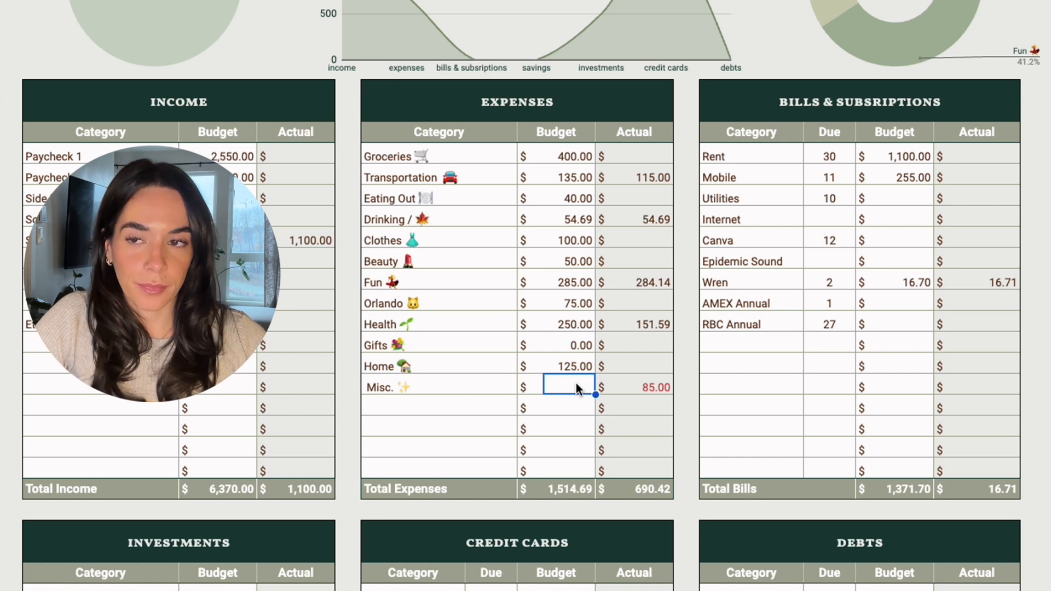
text(85)
key(Return)
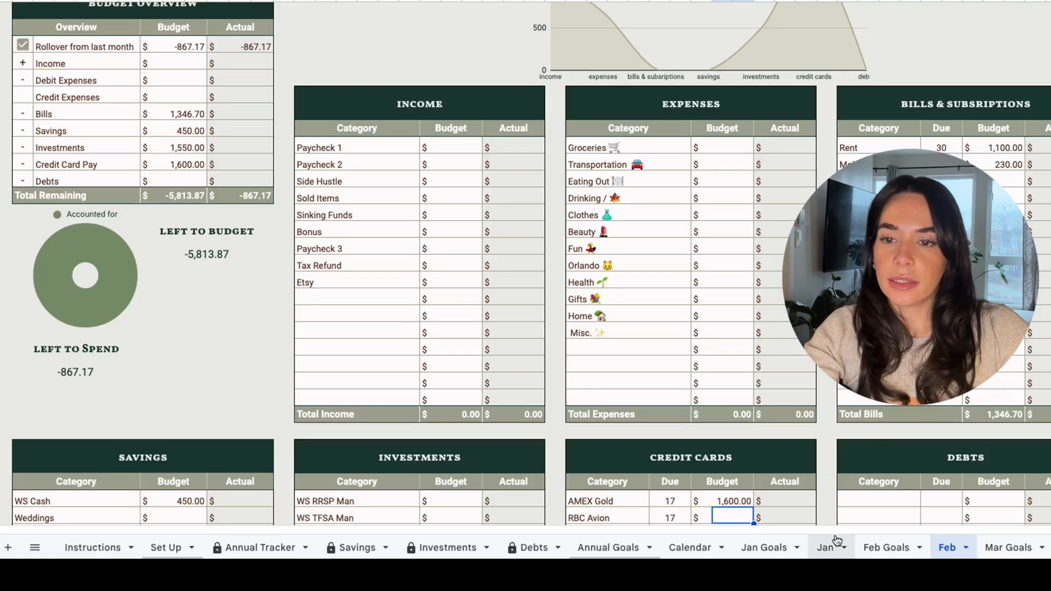
Return to the Jan sheet and review the budgeted Total Remaining along with the cash and credit card balances.
click(835, 544)
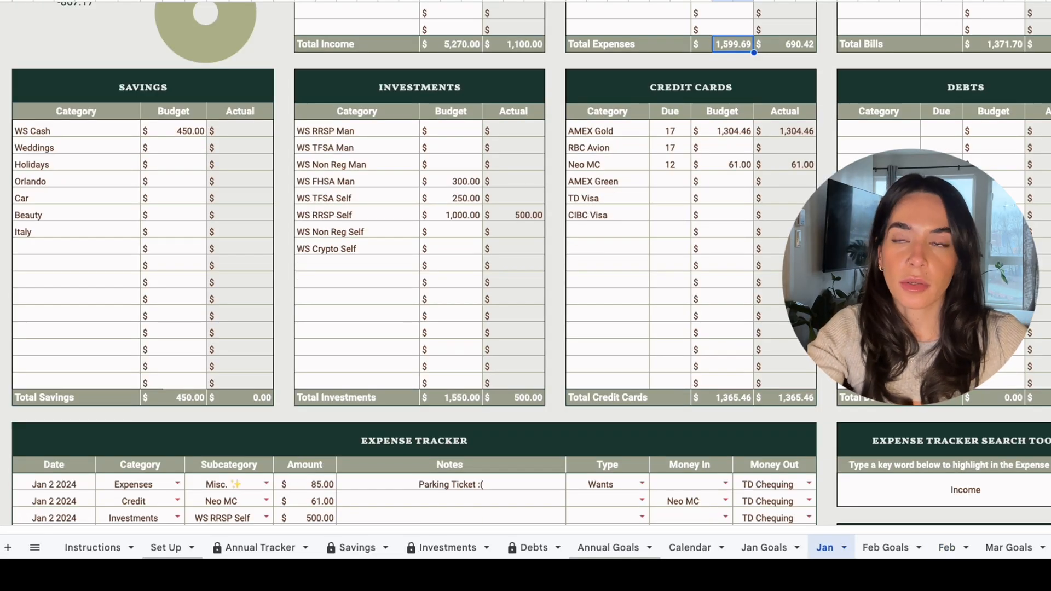
scroll(416, 264, up, 5)
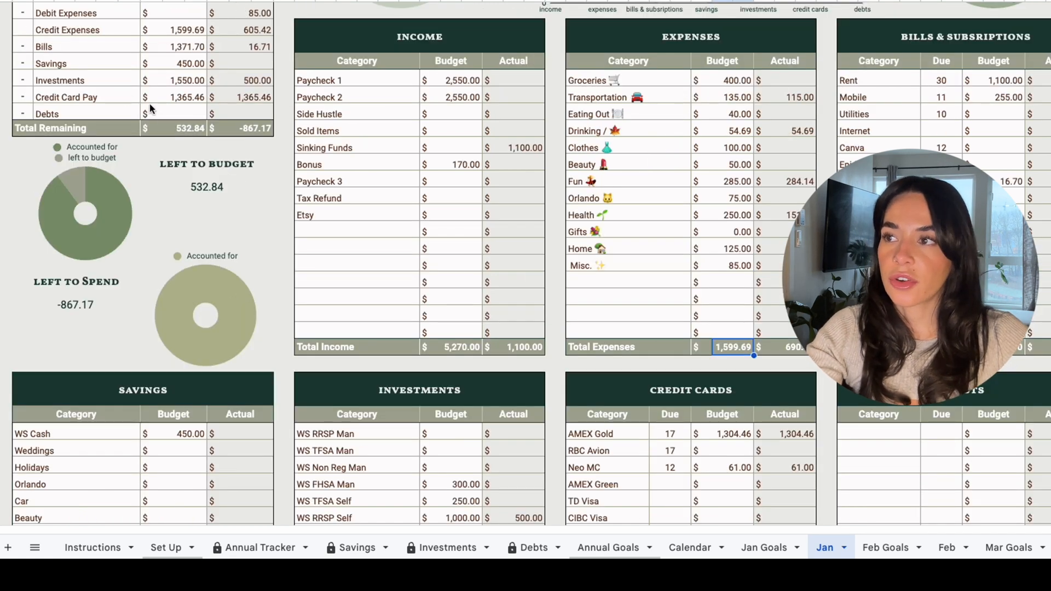
click(181, 129)
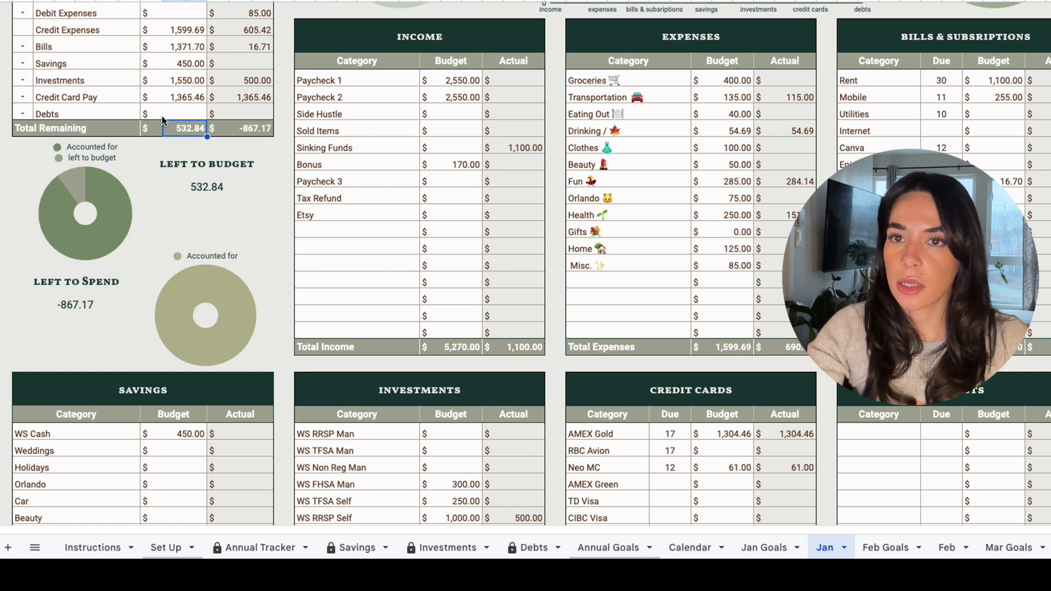
scroll(164, 124, up, 3)
scroll(192, 138, up, 3)
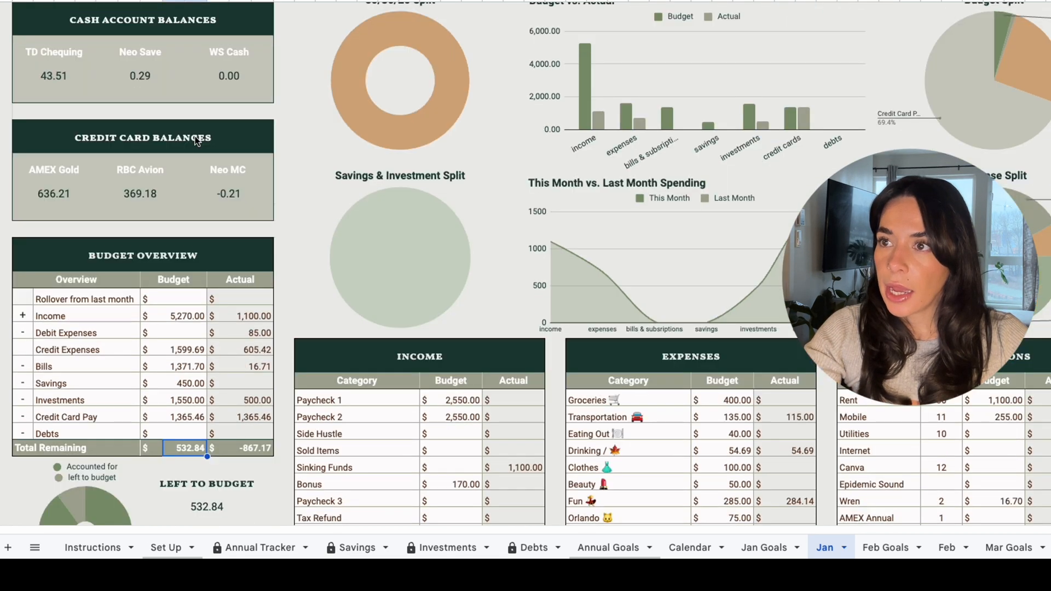
scroll(196, 142, down, 3)
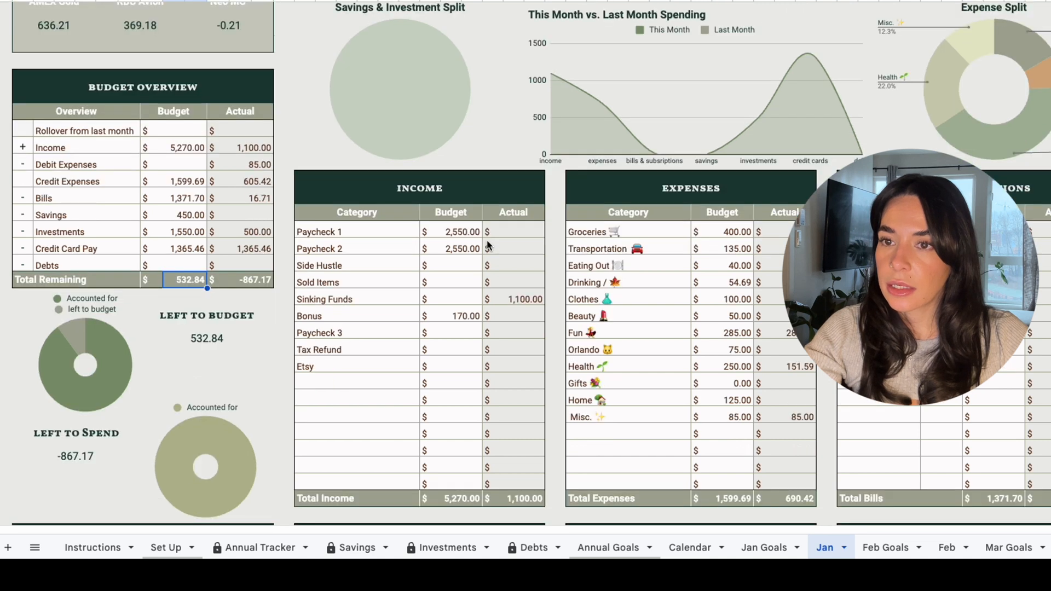